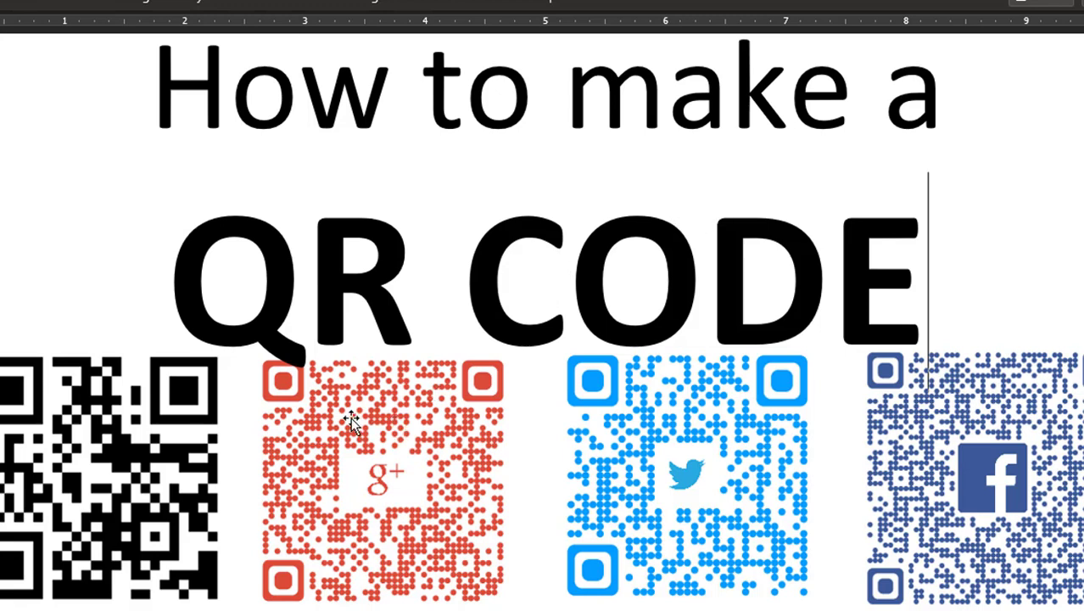
# - Nudge the black QR code image left, then select the red, Twitter and Facebook QR images
pyautogui.moveTo(248, 430); pyautogui.dragTo(224, 438)
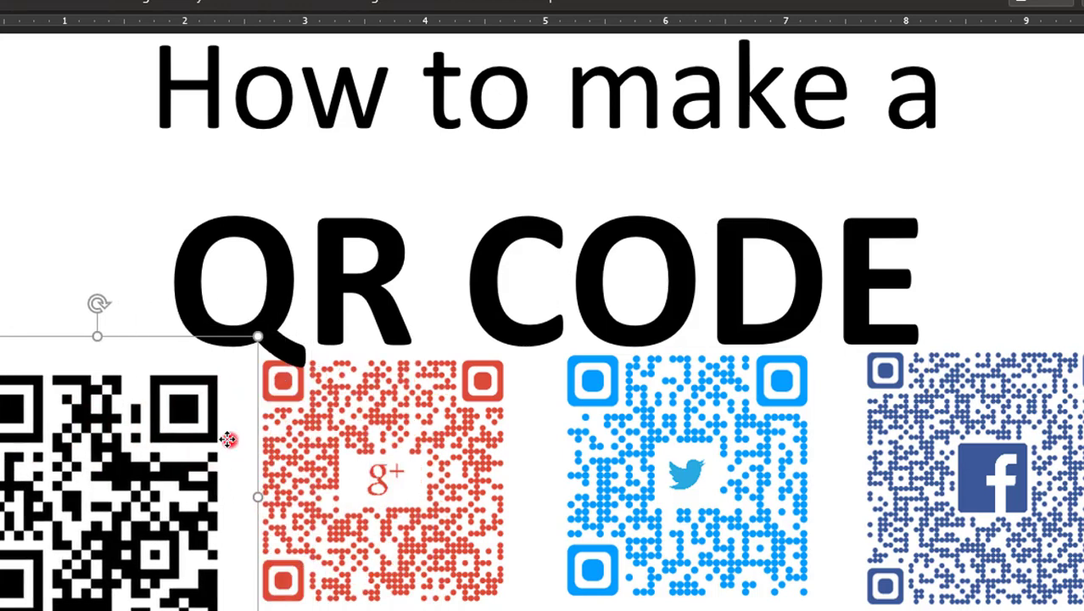
pyautogui.click(338, 448)
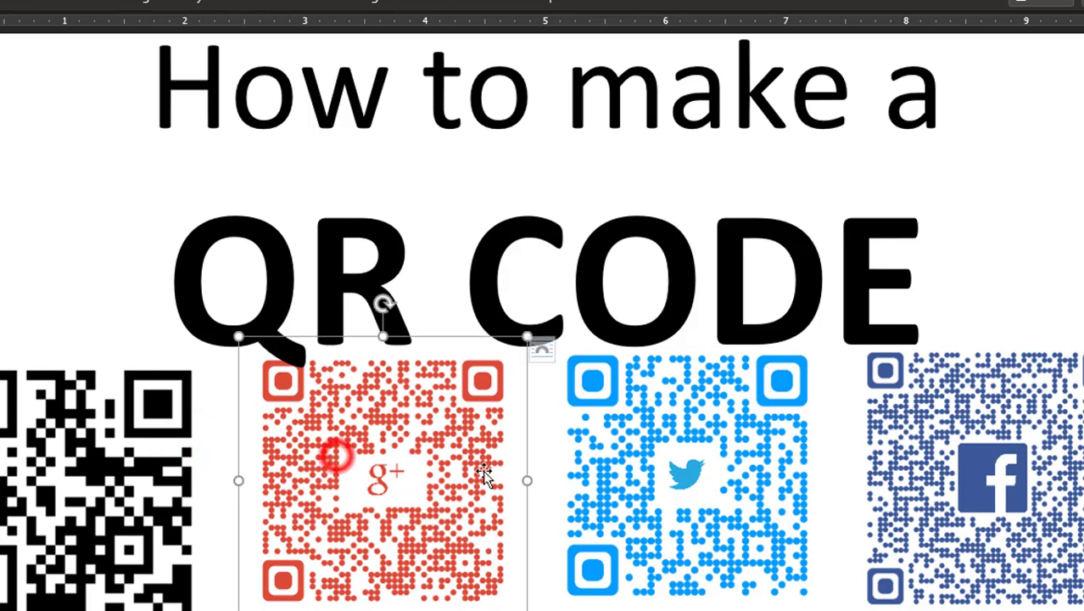
pyautogui.click(653, 499)
pyautogui.click(939, 495)
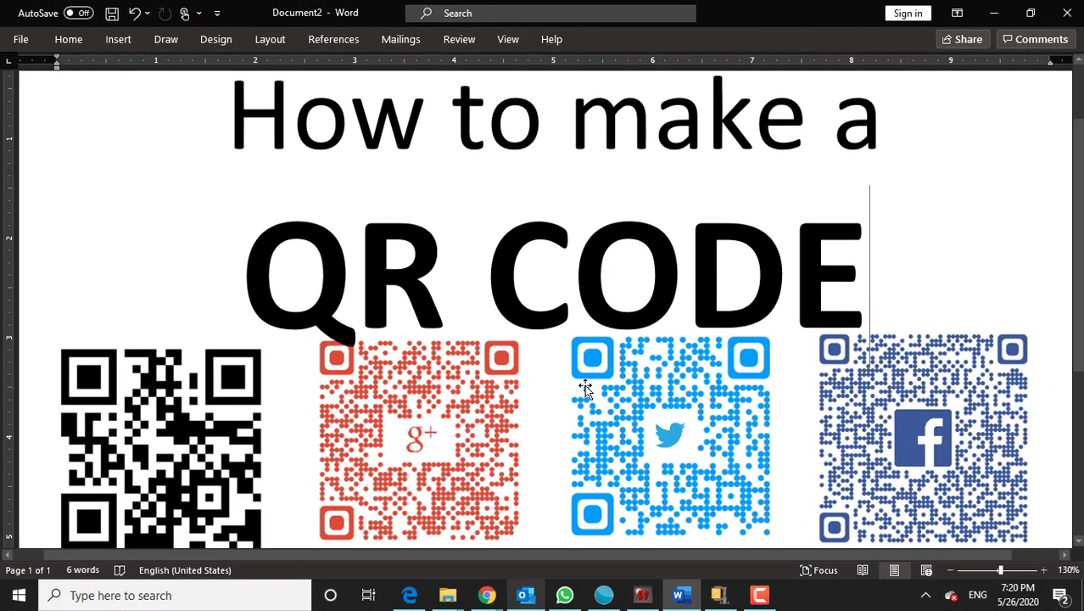
# - Switch to the QR Stuff window at qrstuff.com and scroll to the data type list
pyautogui.moveTo(486, 595)
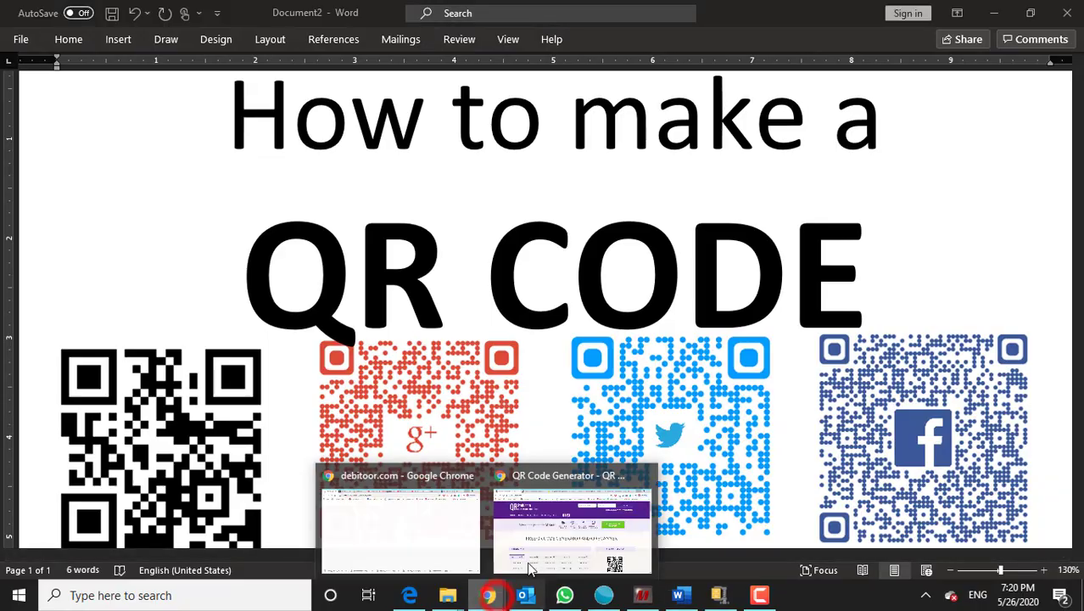
pyautogui.click(551, 533)
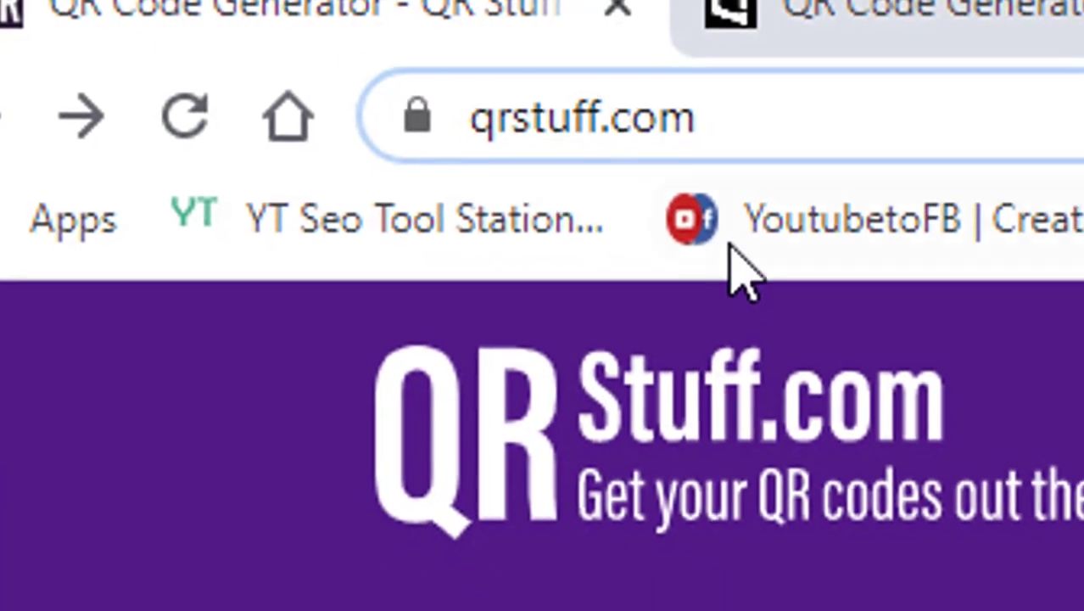
pyautogui.click(716, 119)
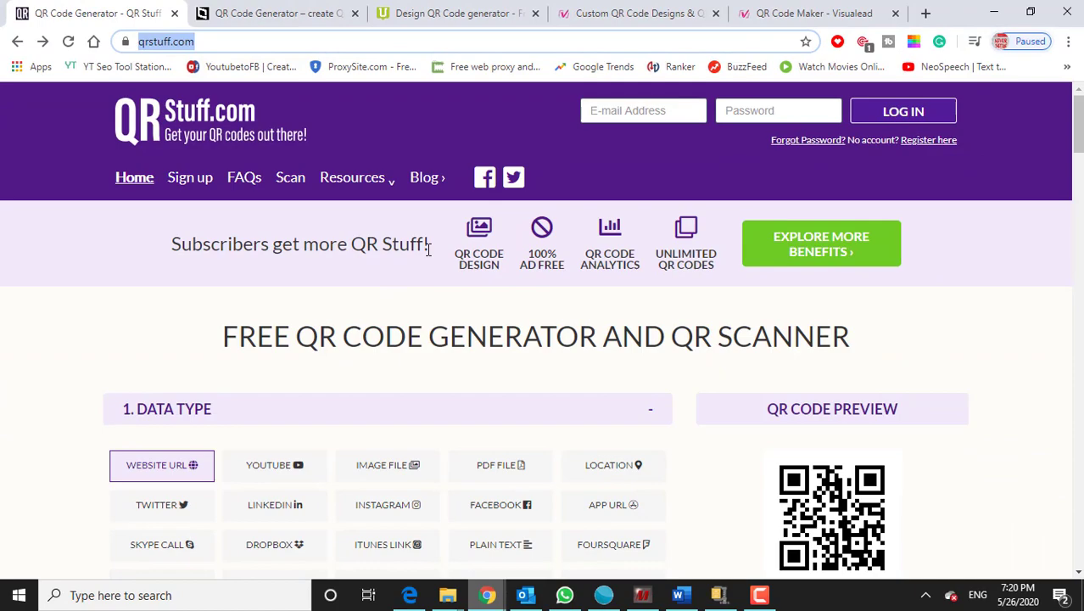
pyautogui.scroll(-3, 454, 259)
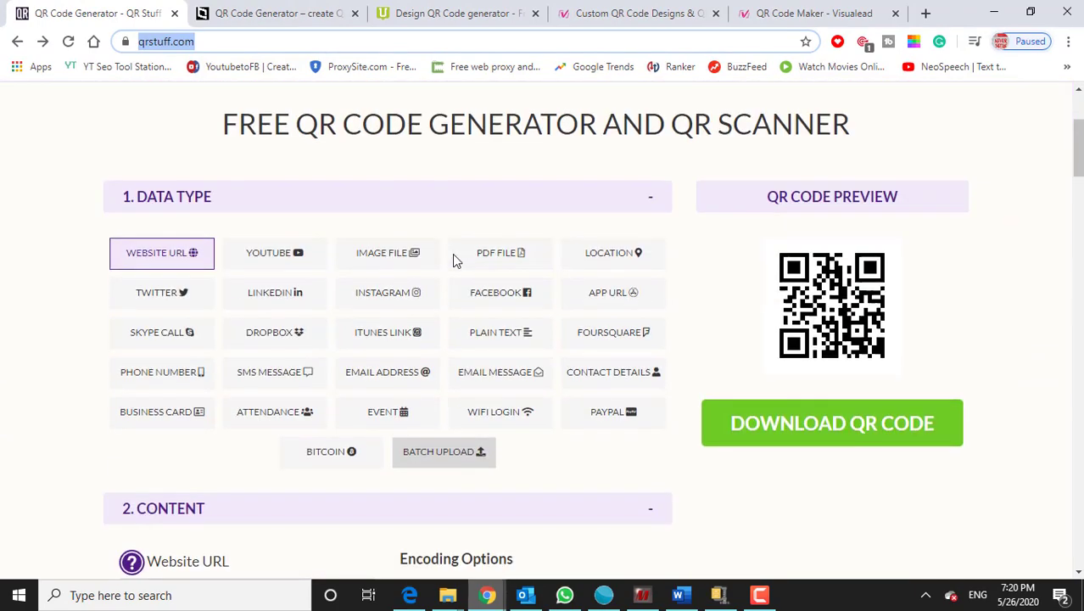
pyautogui.scroll(3, 454, 259)
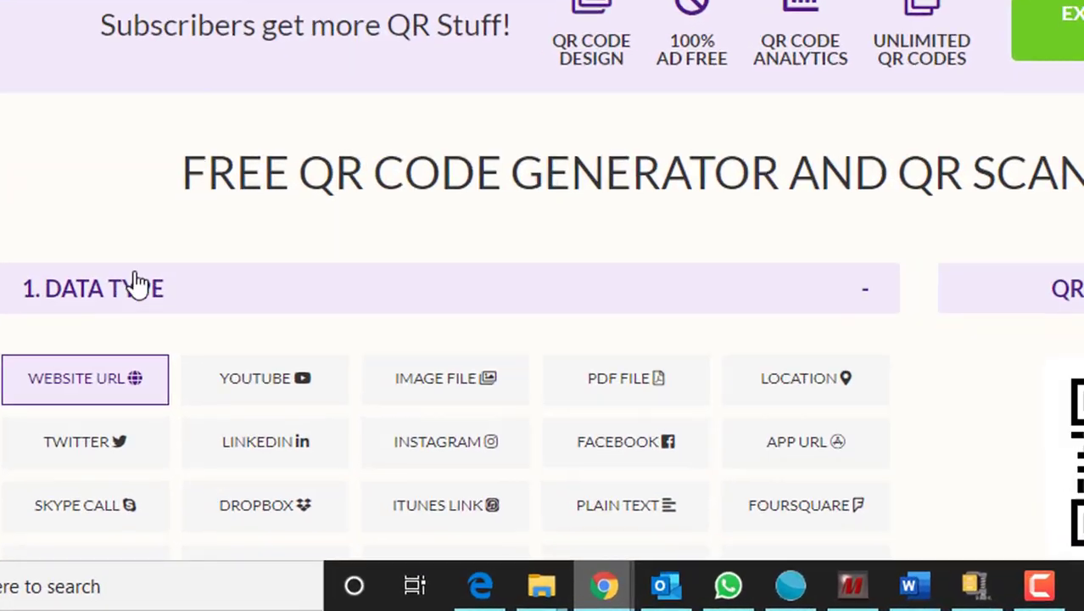
pyautogui.scroll(-3, 119, 223)
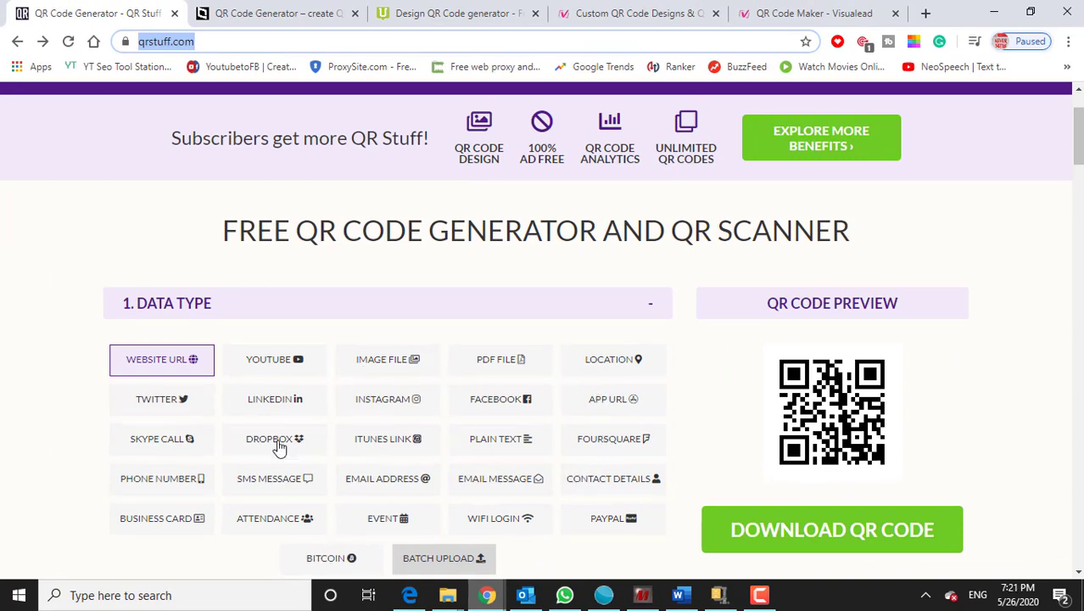
pyautogui.scroll(-1, 296, 374)
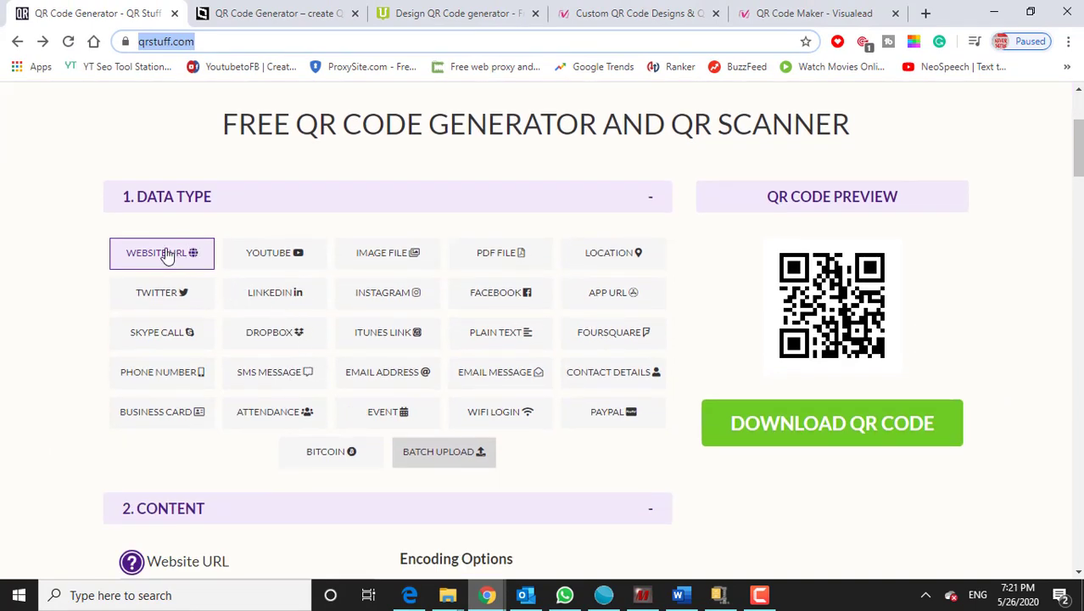
# - Choose the YouTube data type, paste the video link, and download qrcode.55652759.png
pyautogui.click(276, 260)
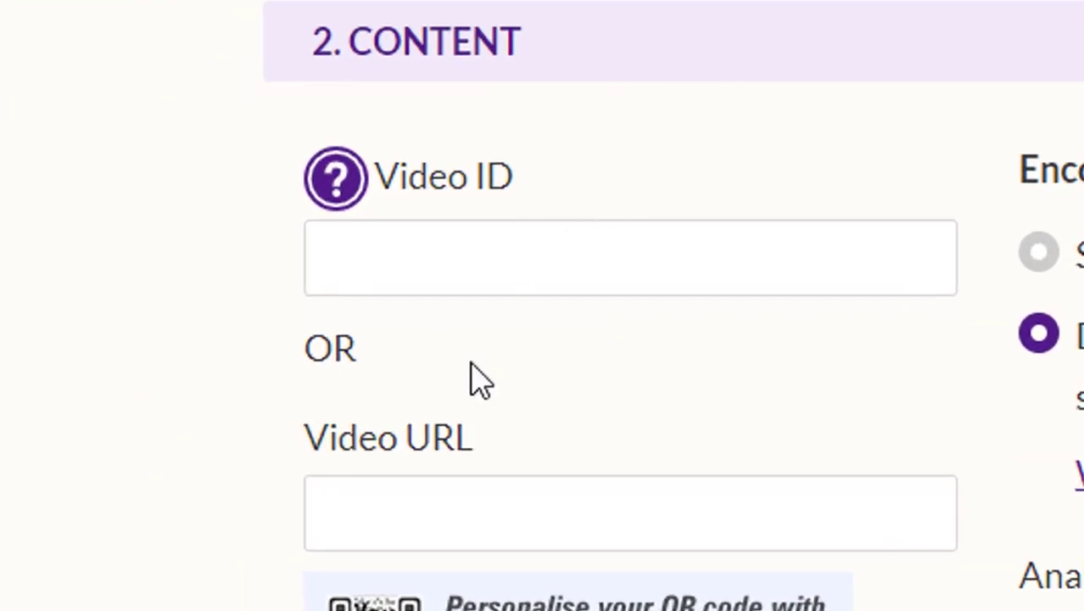
pyautogui.click(536, 437)
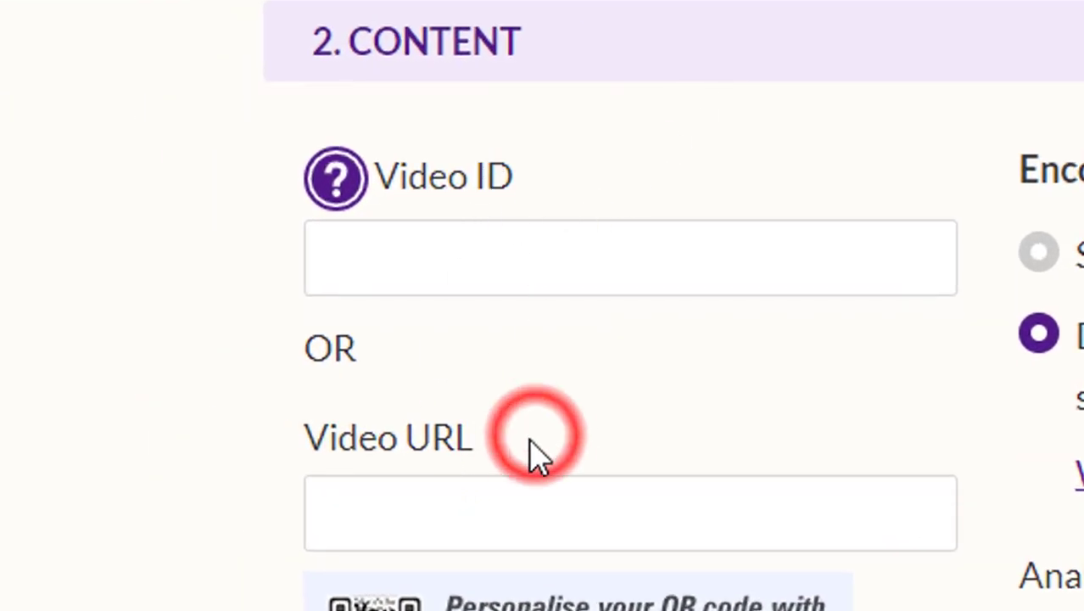
pyautogui.click(426, 488)
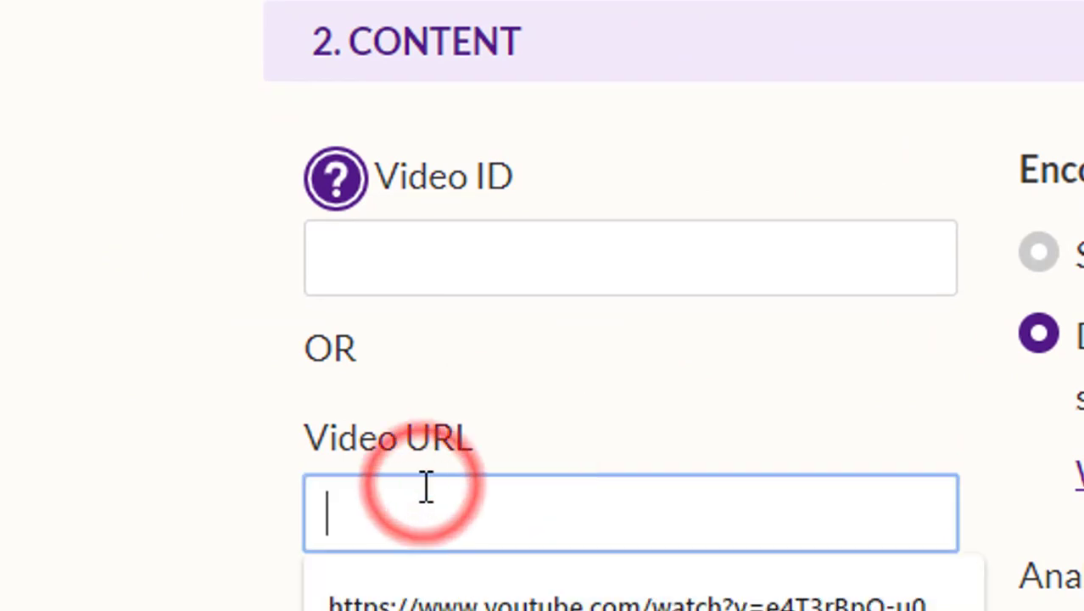
pyautogui.write('https://www.youtube.com/watch?v=e4T3rBpQ-u0')
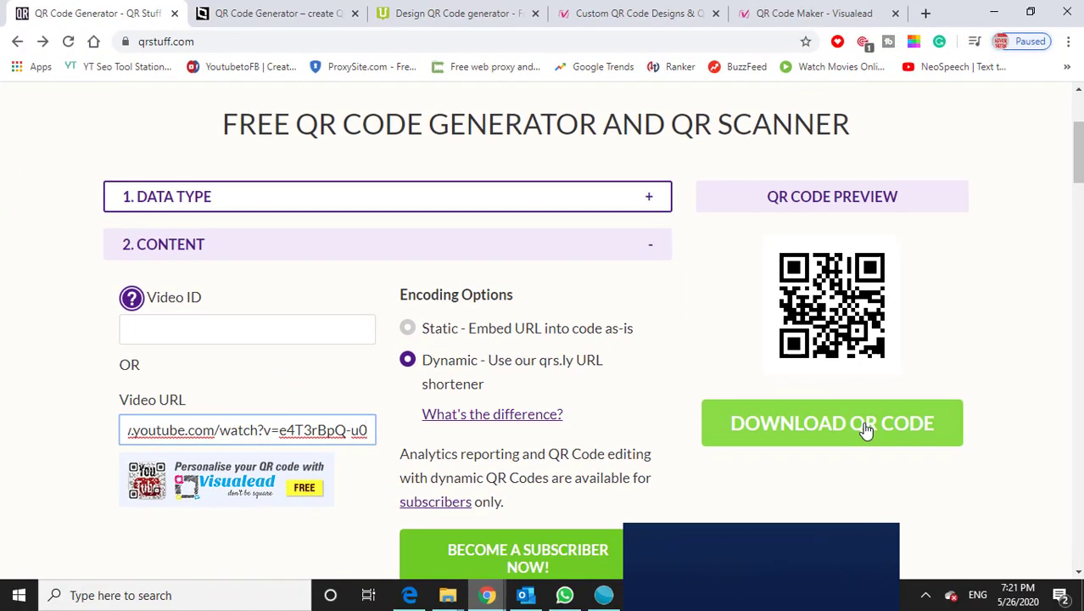
pyautogui.click(865, 430)
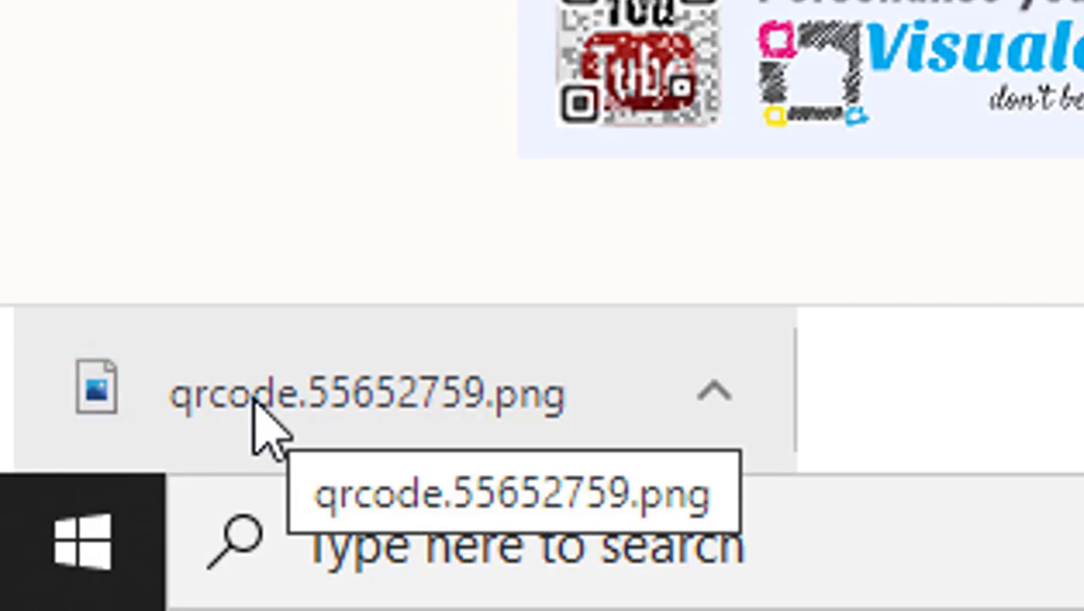
pyautogui.click(254, 398)
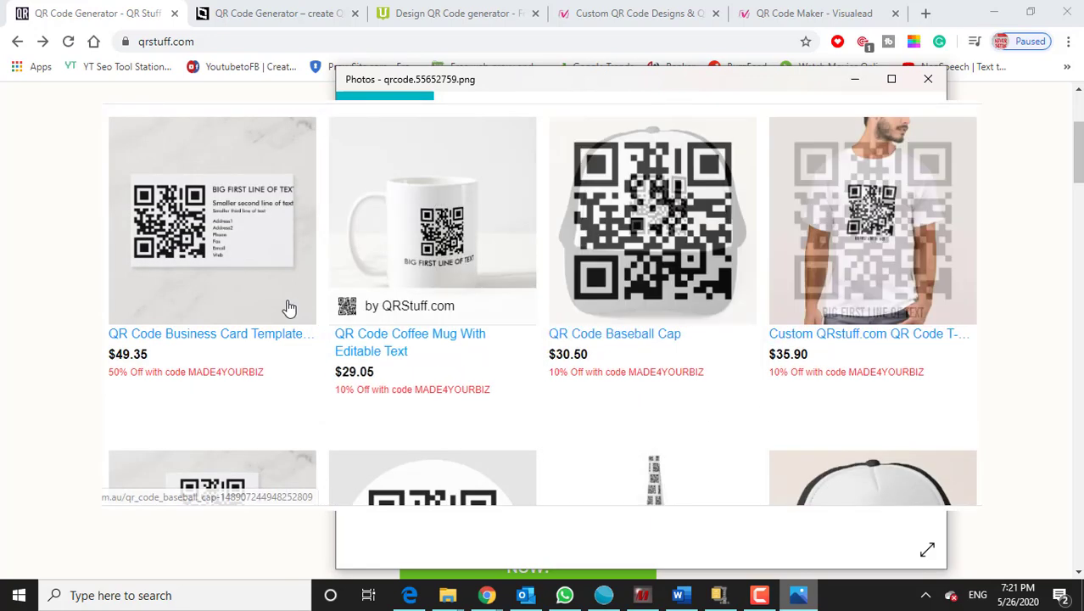
pyautogui.scroll(-4, 895, 85)
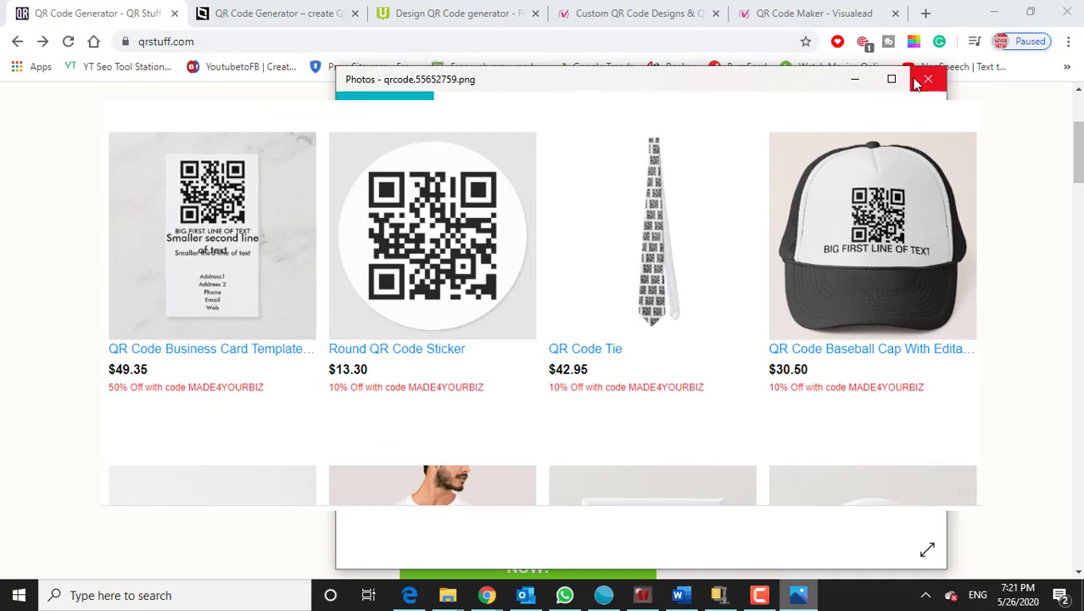
pyautogui.scroll(-5, 916, 84)
pyautogui.click(916, 81)
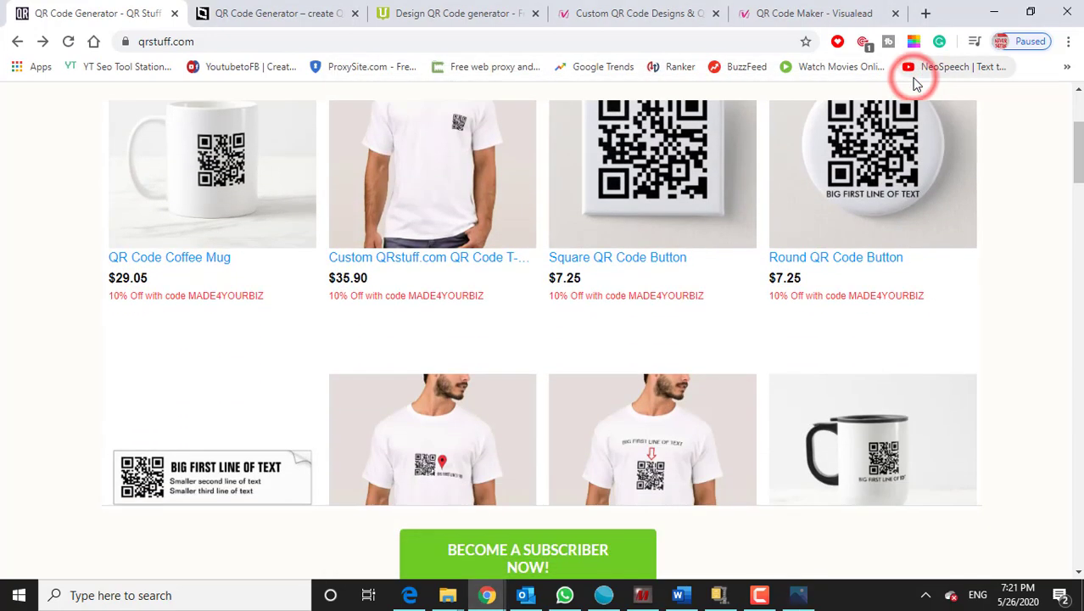
# - Scroll through the QR Stuff page and back up, then go to the goqr.me generator tab
pyautogui.scroll(-6, 913, 78)
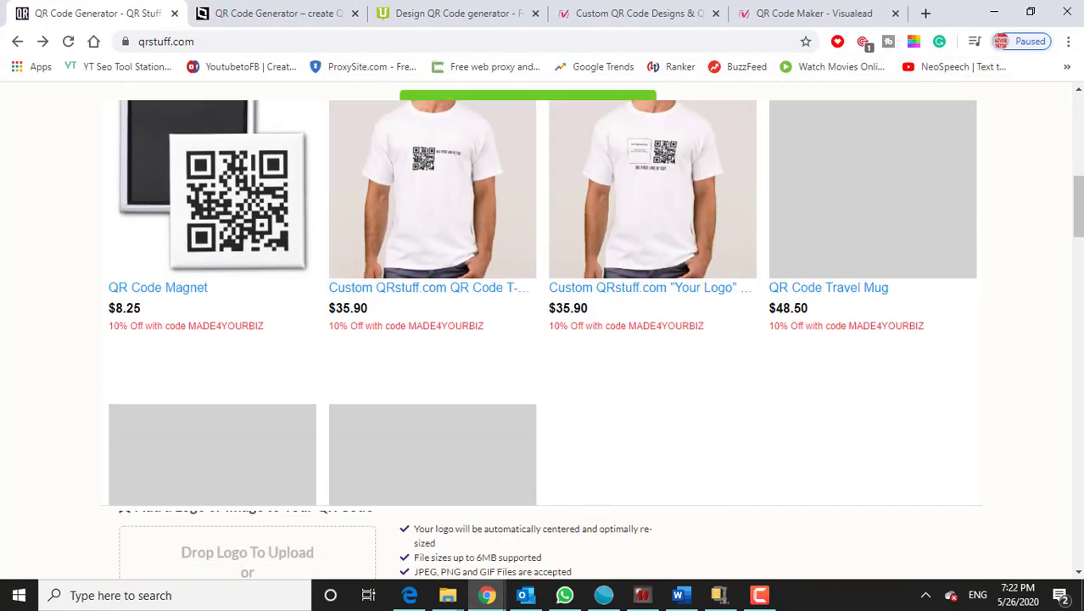
pyautogui.scroll(-5, 686, 338)
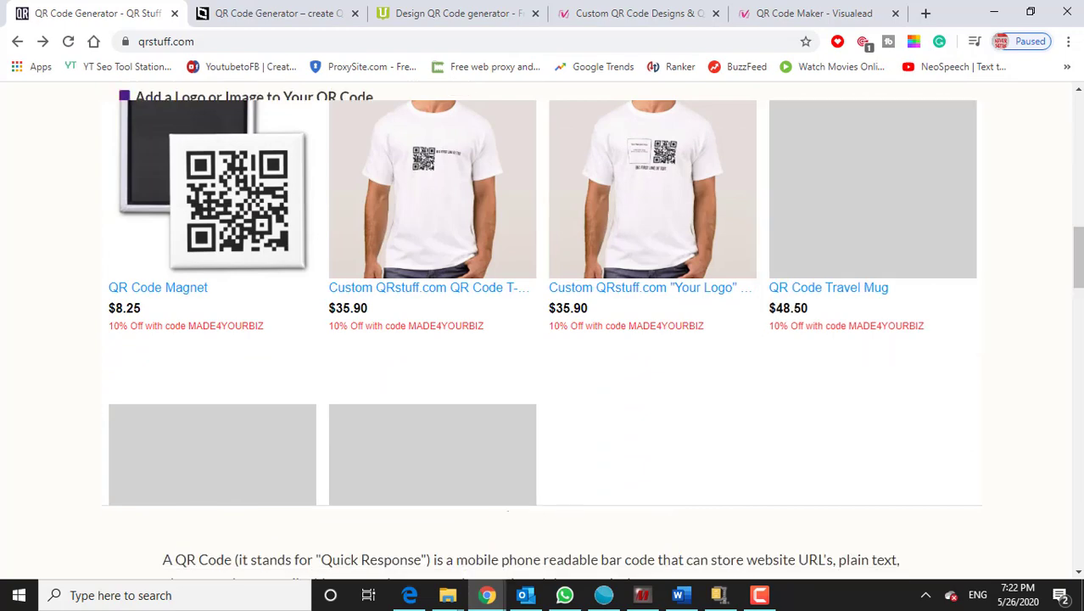
pyautogui.scroll(-5, 683, 338)
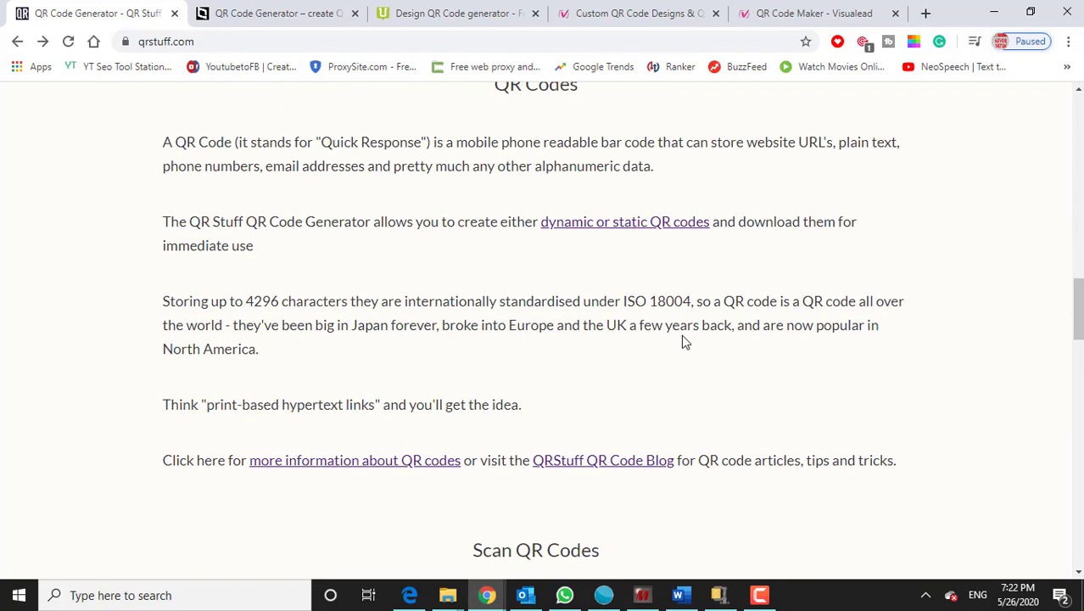
pyautogui.scroll(4, 683, 339)
pyautogui.scroll(1, 683, 338)
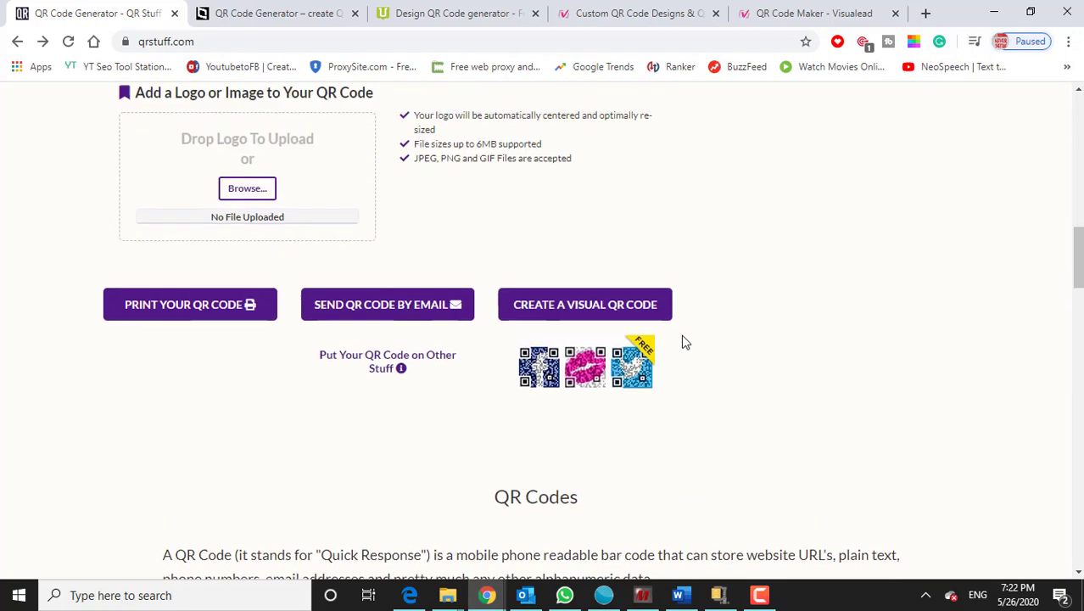
pyautogui.scroll(1, 683, 338)
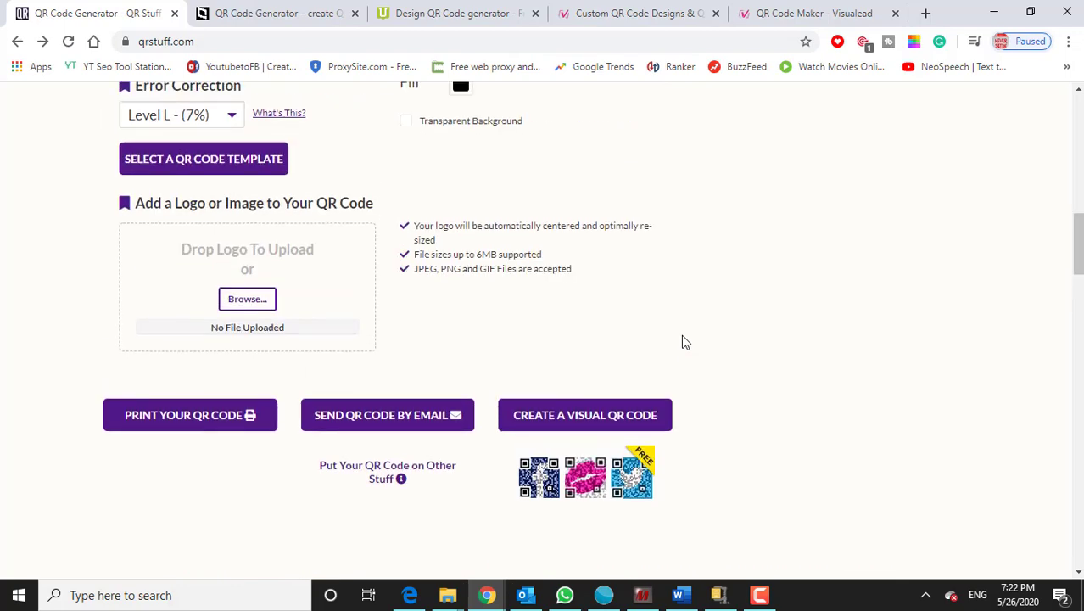
pyautogui.scroll(2, 683, 336)
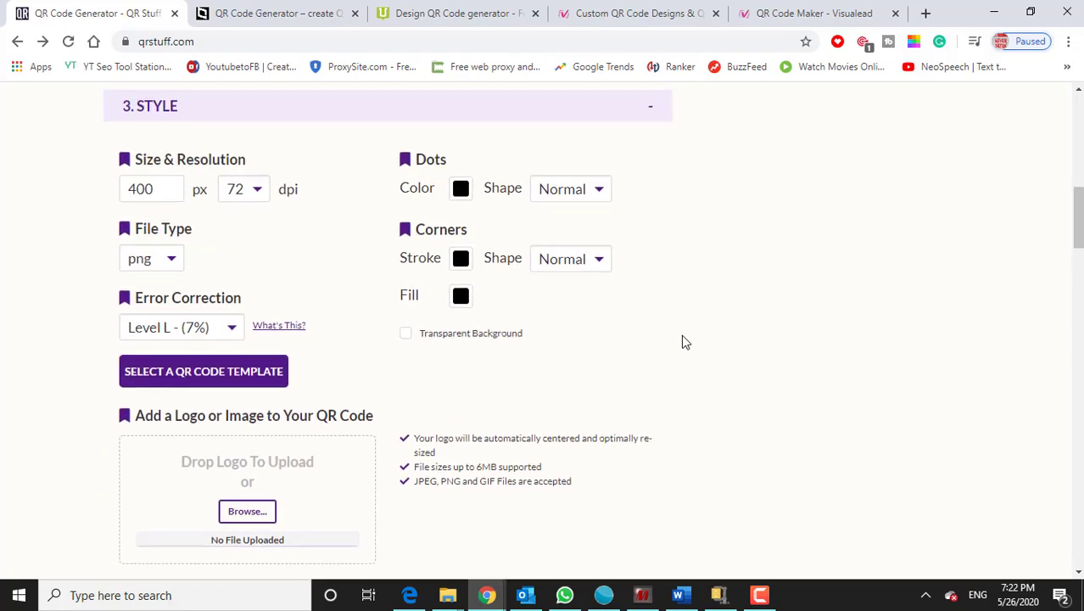
pyautogui.scroll(1, 682, 340)
pyautogui.scroll(6, 682, 346)
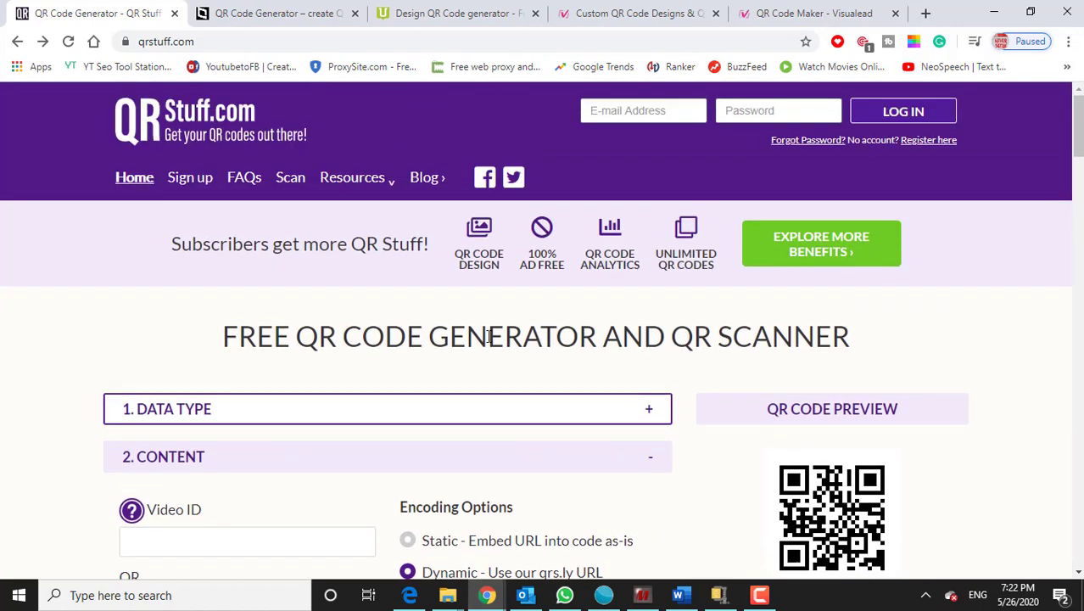
pyautogui.click(248, 7)
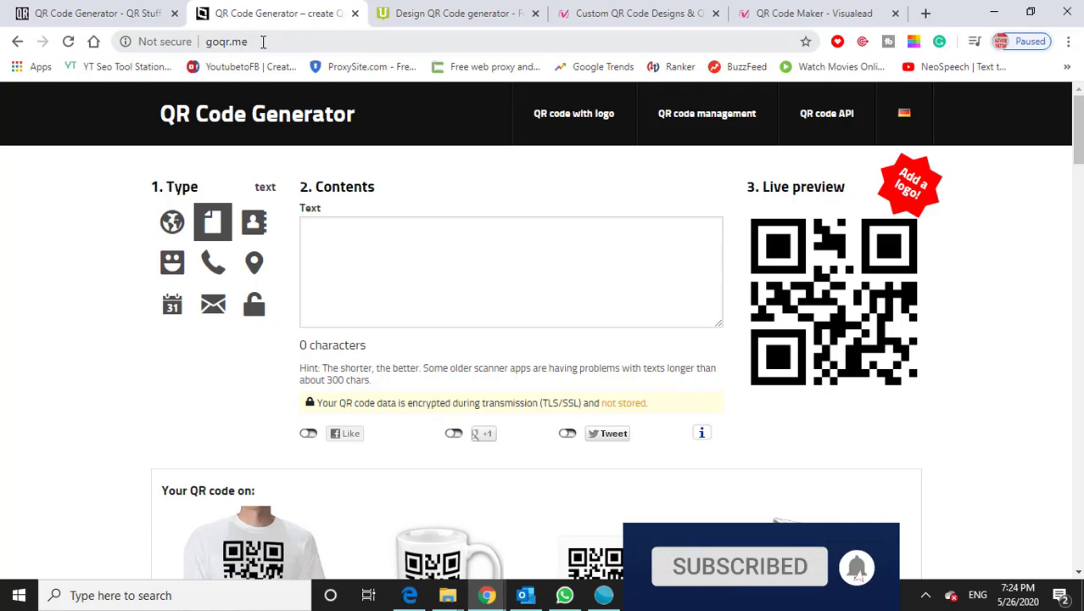
# - Paste the YouTube video link into goQR.me as the content to encode
pyautogui.moveTo(263, 42); pyautogui.dragTo(184, 37)
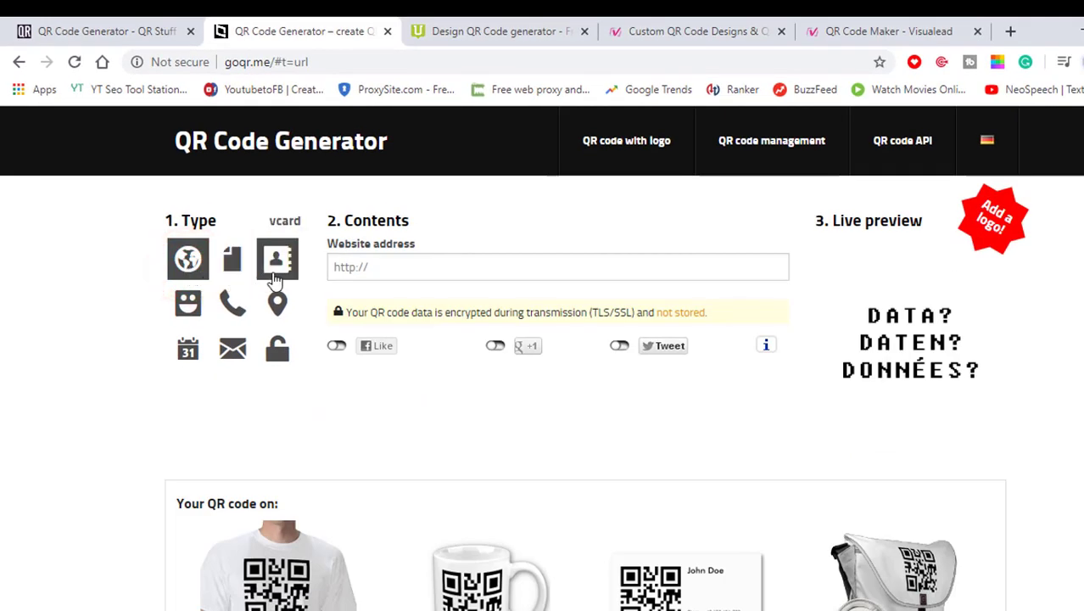
pyautogui.click(396, 270)
pyautogui.write('https://www.youtube.com/watch?v=e4T3rBpQ-u0')
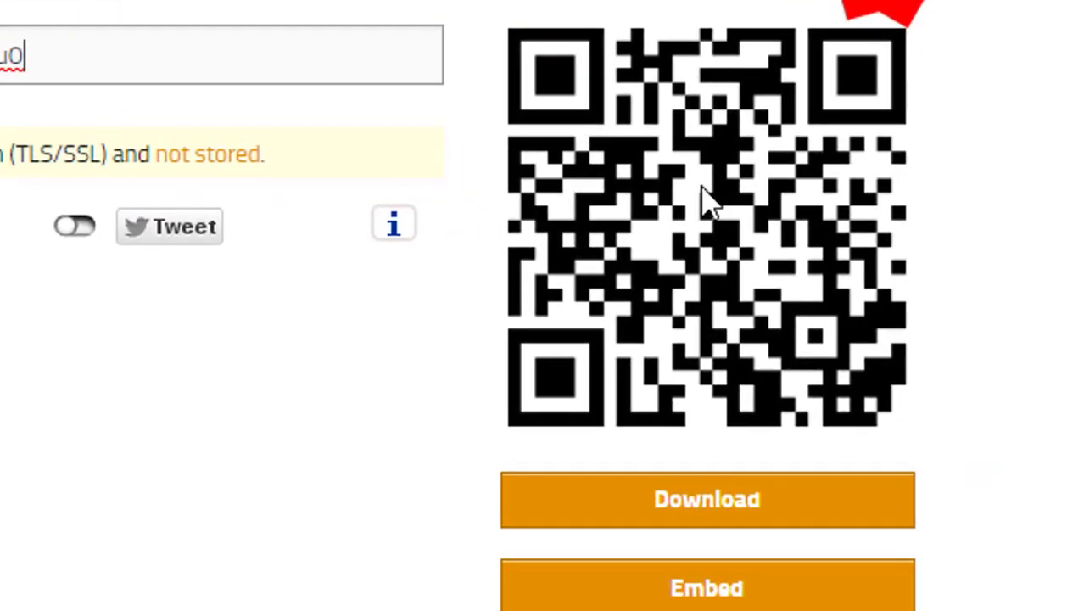
# - Download the code as qrcode.jpeg and check it in Photos
pyautogui.click(738, 507)
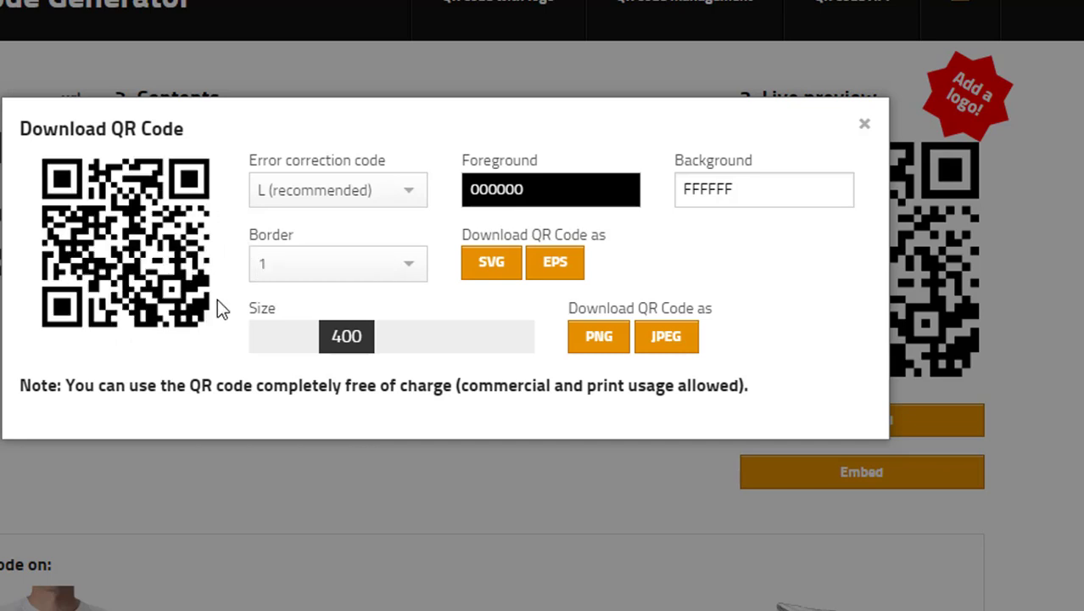
pyautogui.click(664, 350)
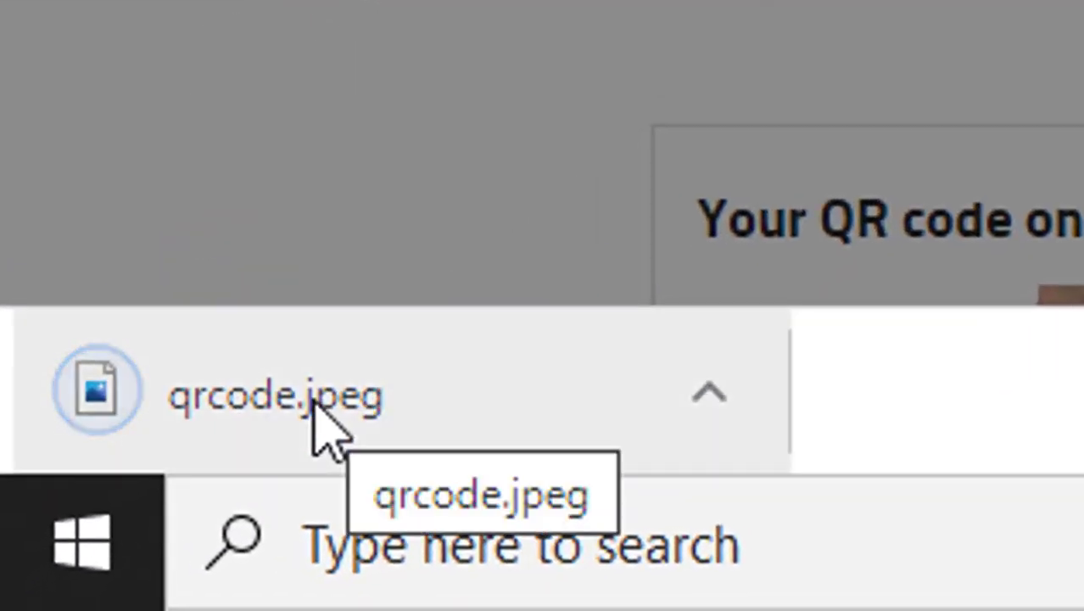
pyautogui.click(317, 406)
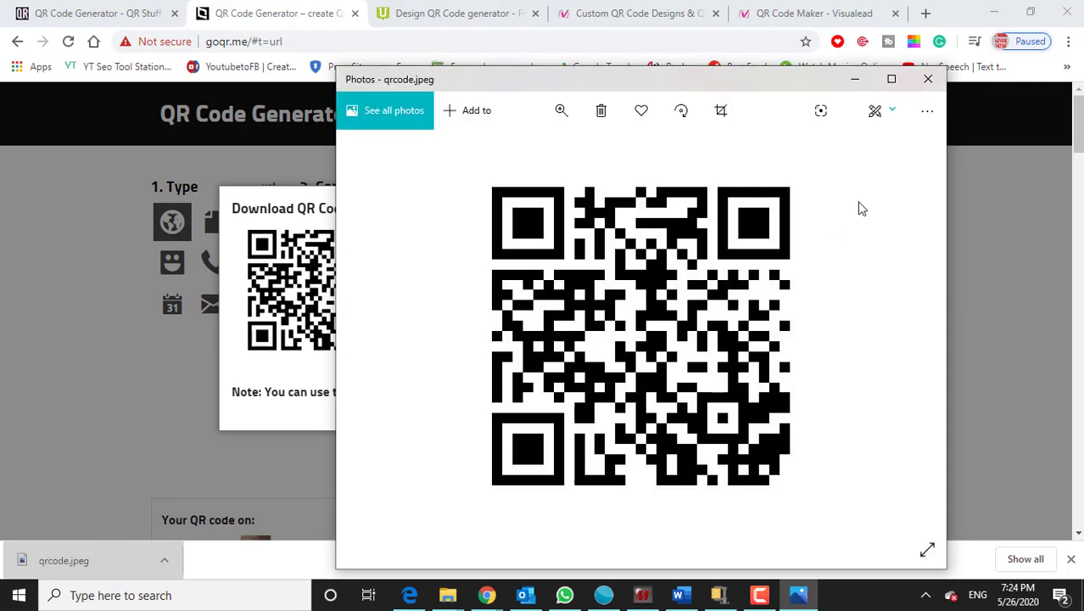
pyautogui.click(929, 85)
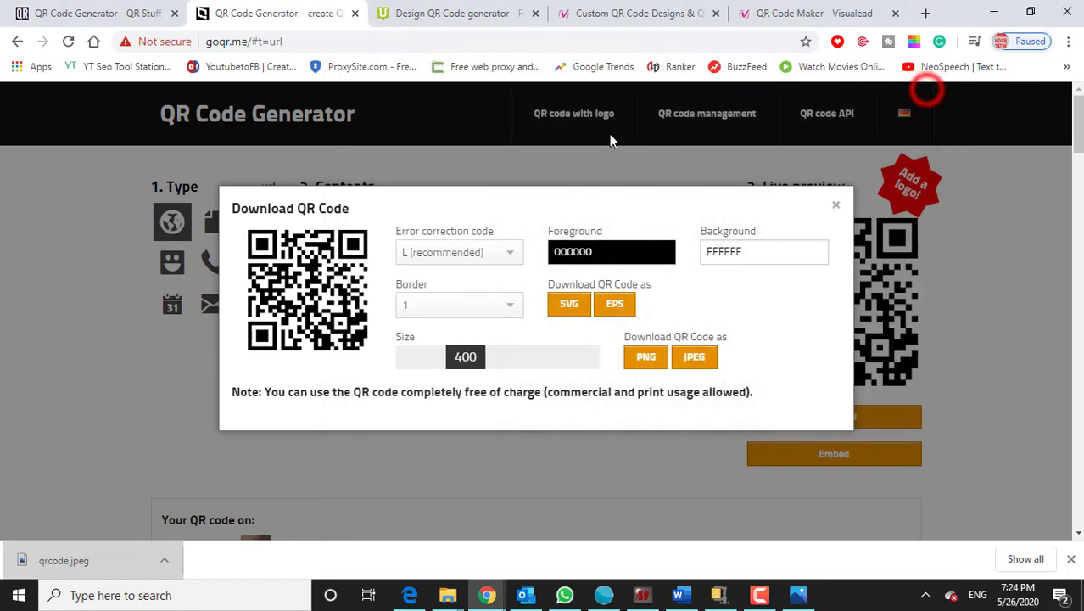
# - On the Unitag tab, return to the web link type and paste the YouTube URL
pyautogui.click(469, 8)
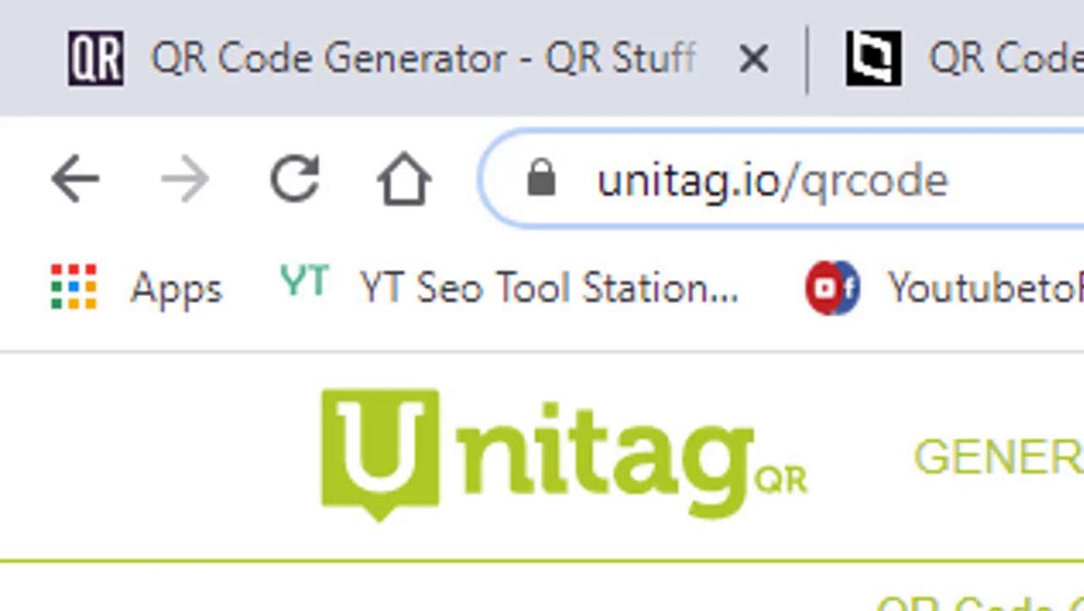
pyautogui.click(991, 181)
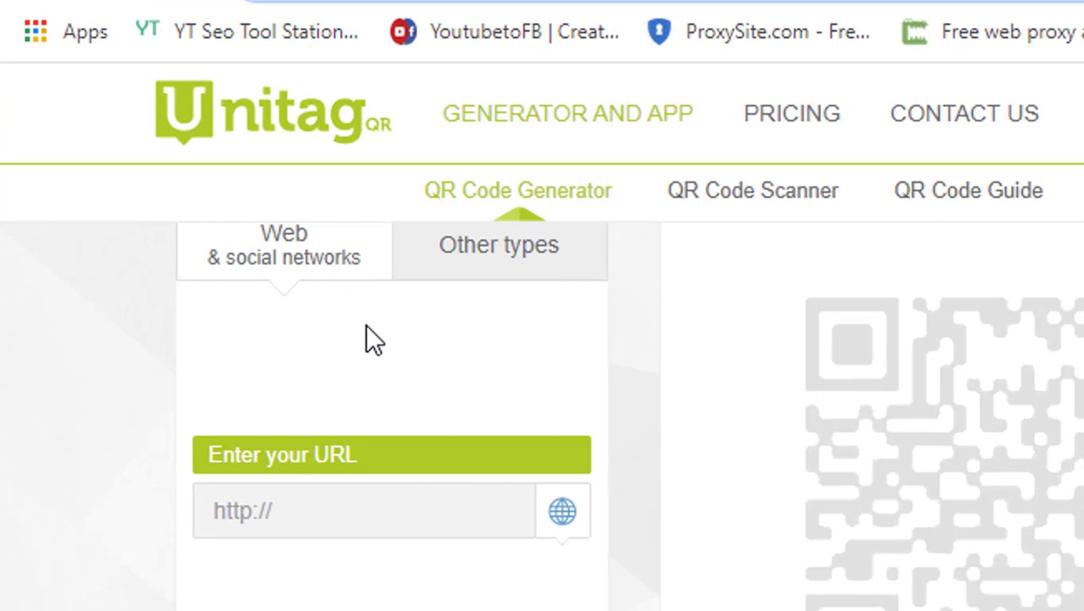
pyautogui.click(310, 270)
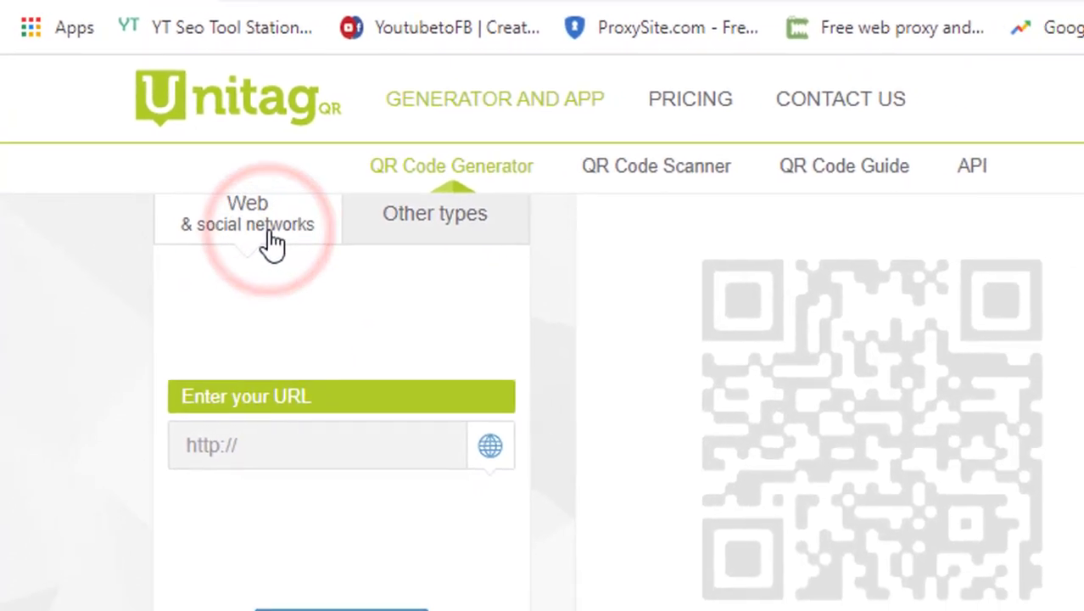
pyautogui.click(380, 240)
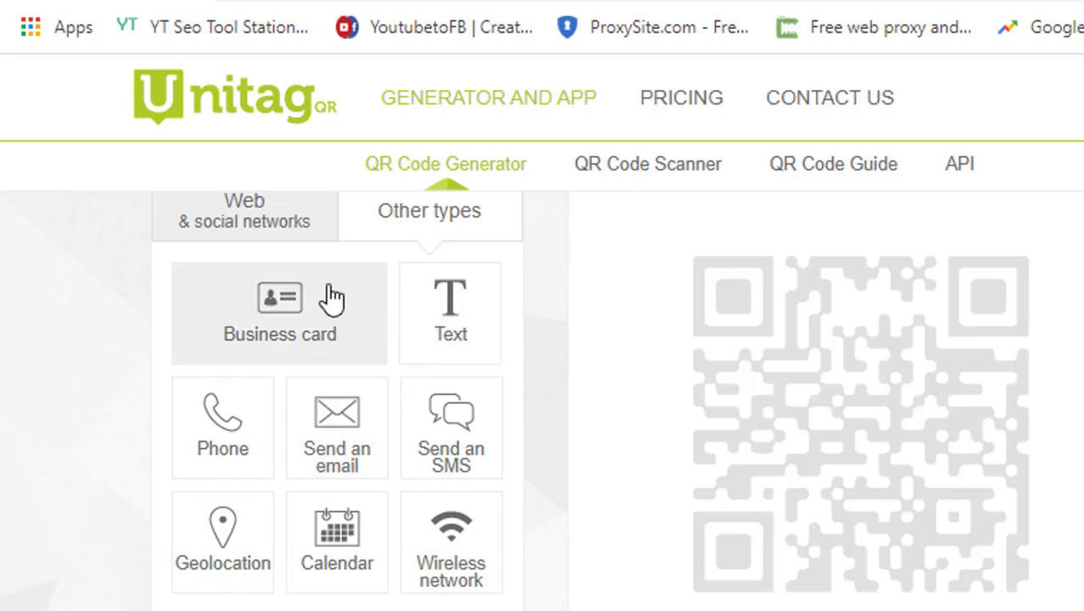
pyautogui.click(272, 222)
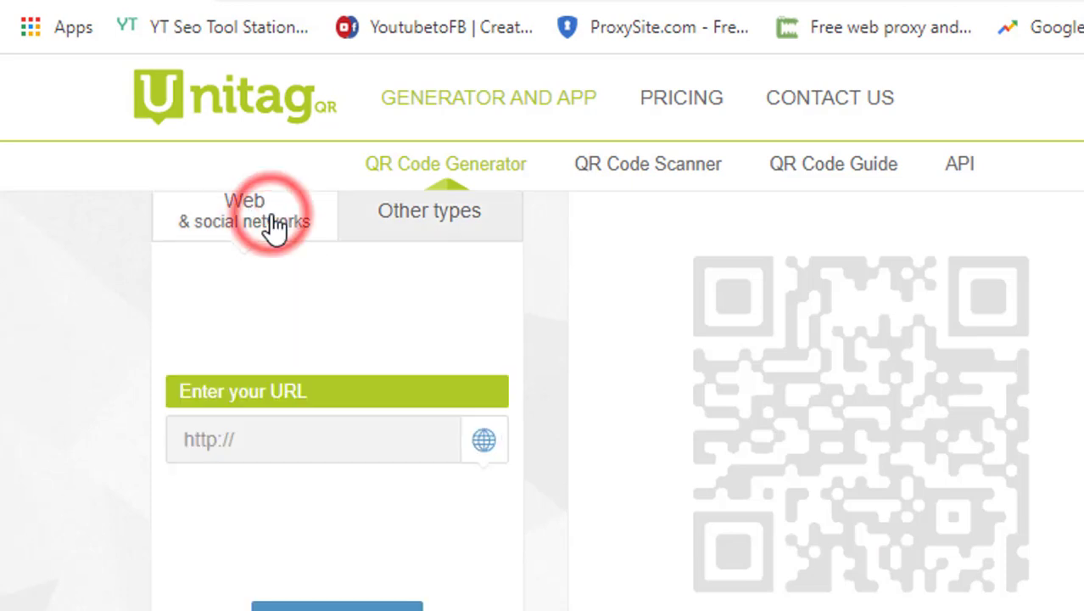
pyautogui.click(295, 439)
pyautogui.write('https://www.youtube.com/watch?v=e4T3rBpQ-u0')
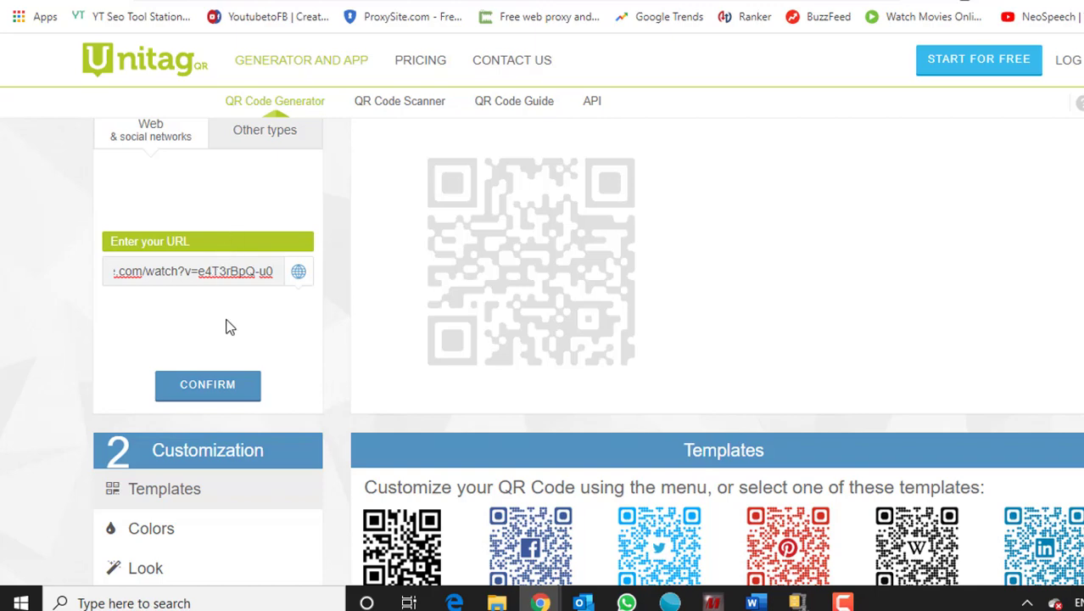
# - Confirm the link to generate the code and apply the red Google+ template
pyautogui.click(228, 386)
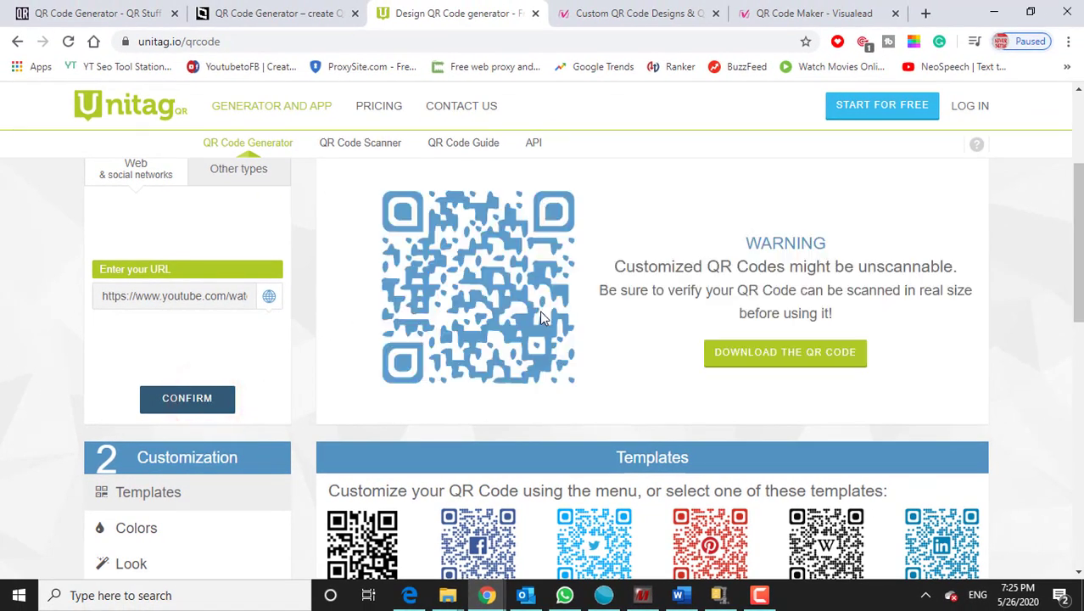
pyautogui.scroll(-3, 473, 324)
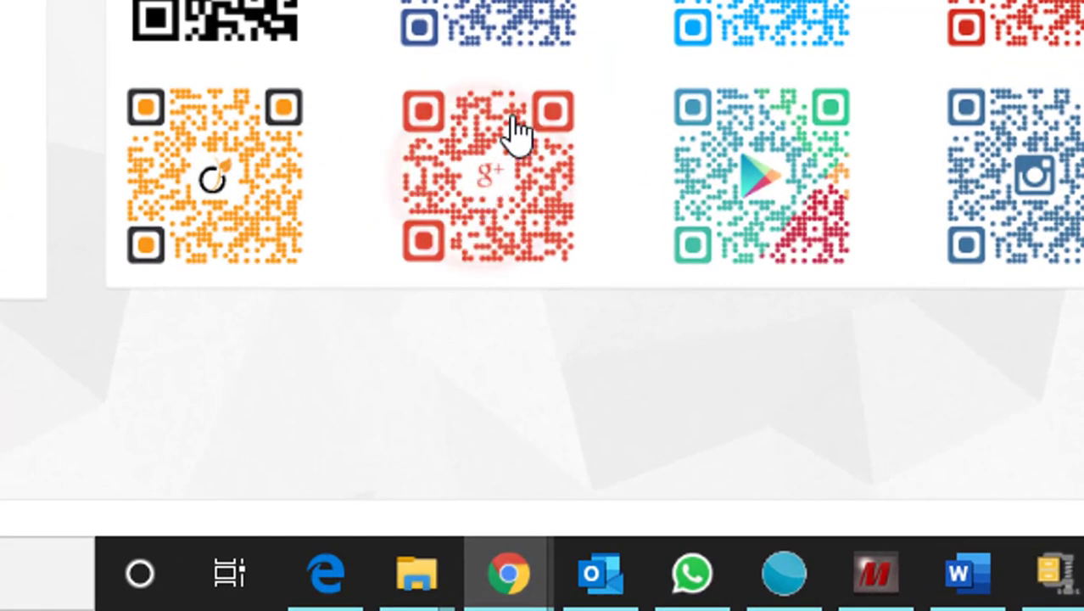
pyautogui.click(518, 132)
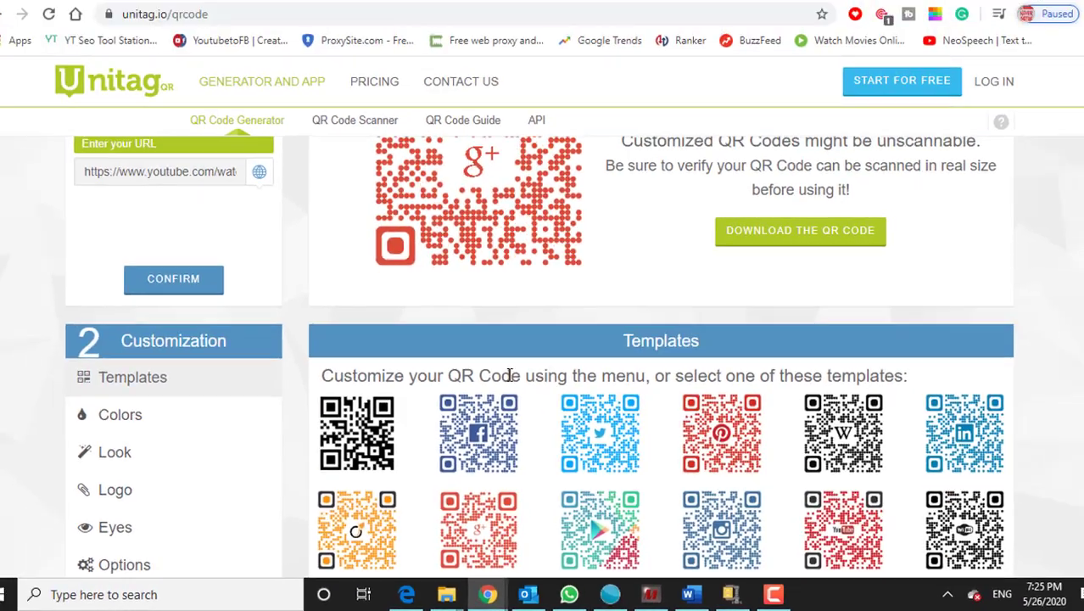
# - Review the Colors and Look settings of the red dd4b39 dotted code
pyautogui.scroll(2, 489, 308)
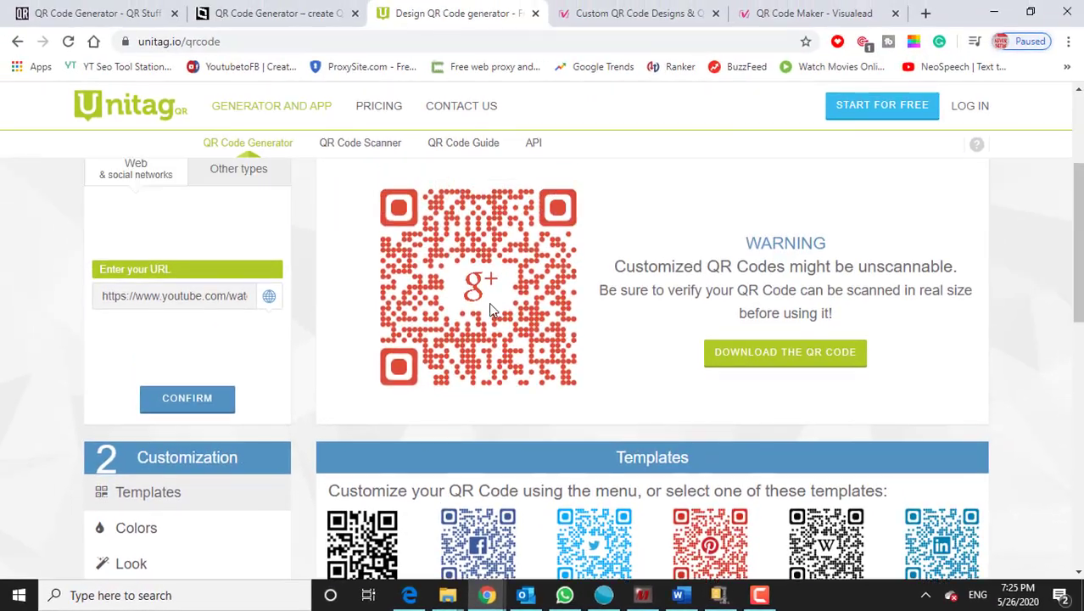
pyautogui.scroll(-2, 437, 309)
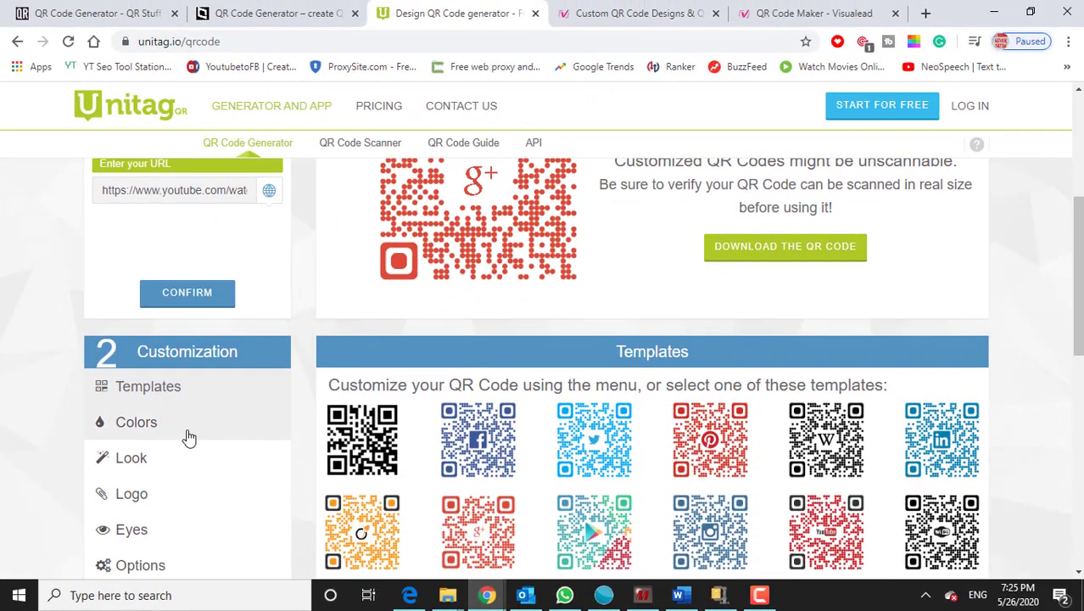
pyautogui.click(151, 429)
pyautogui.scroll(-2, 593, 470)
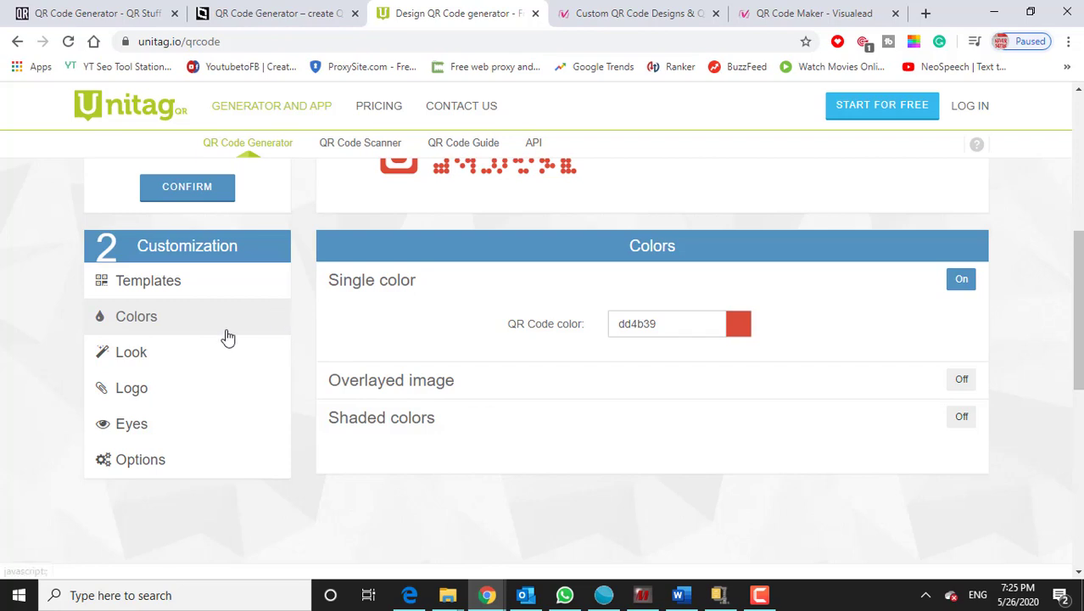
pyautogui.click(164, 361)
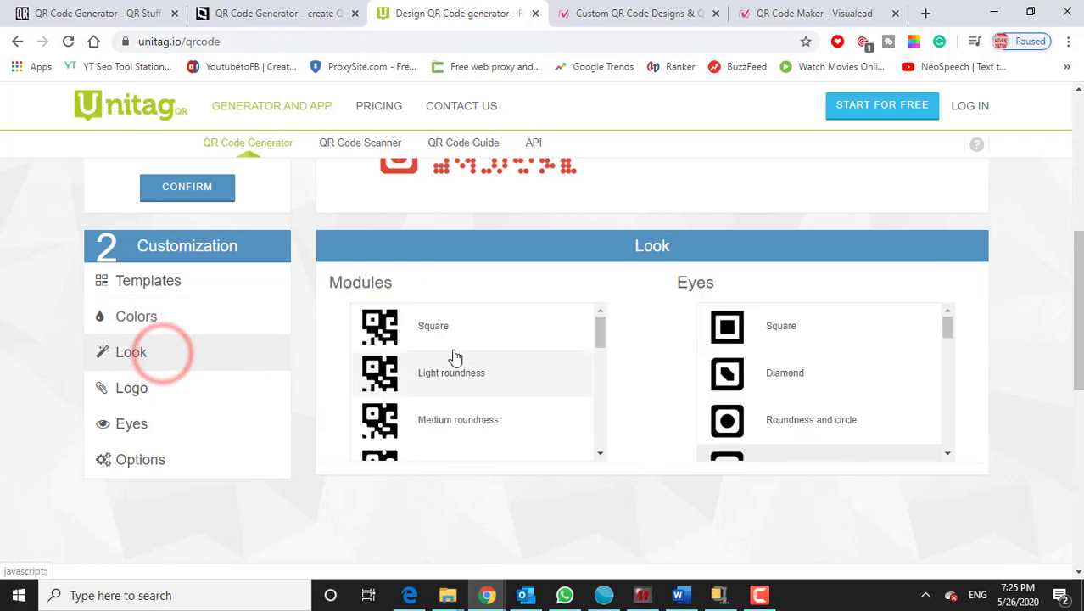
pyautogui.scroll(-3, 713, 392)
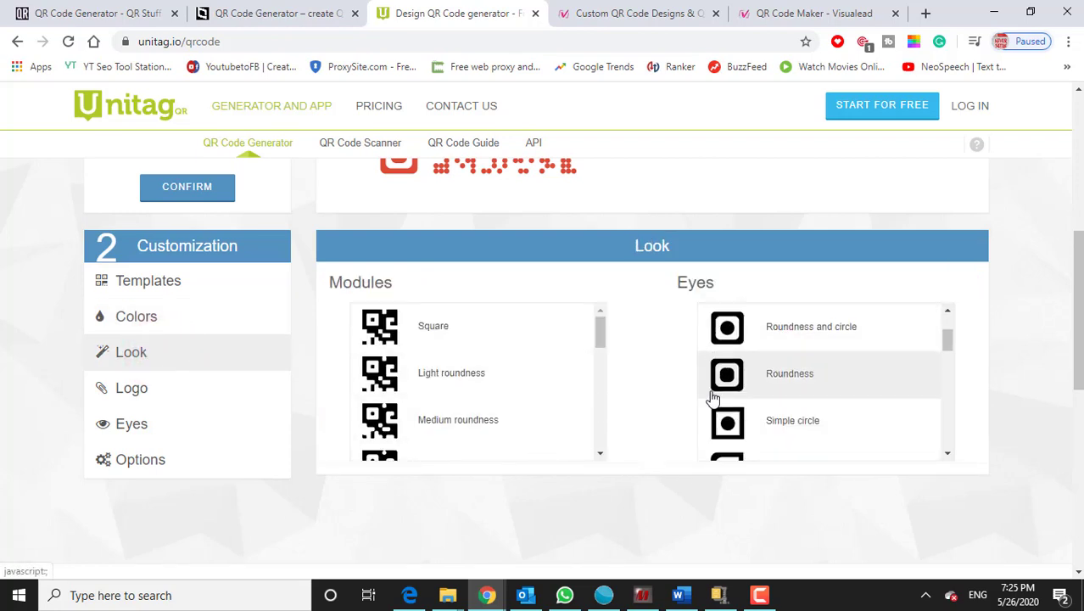
pyautogui.scroll(3, 711, 394)
pyautogui.scroll(-2, 562, 406)
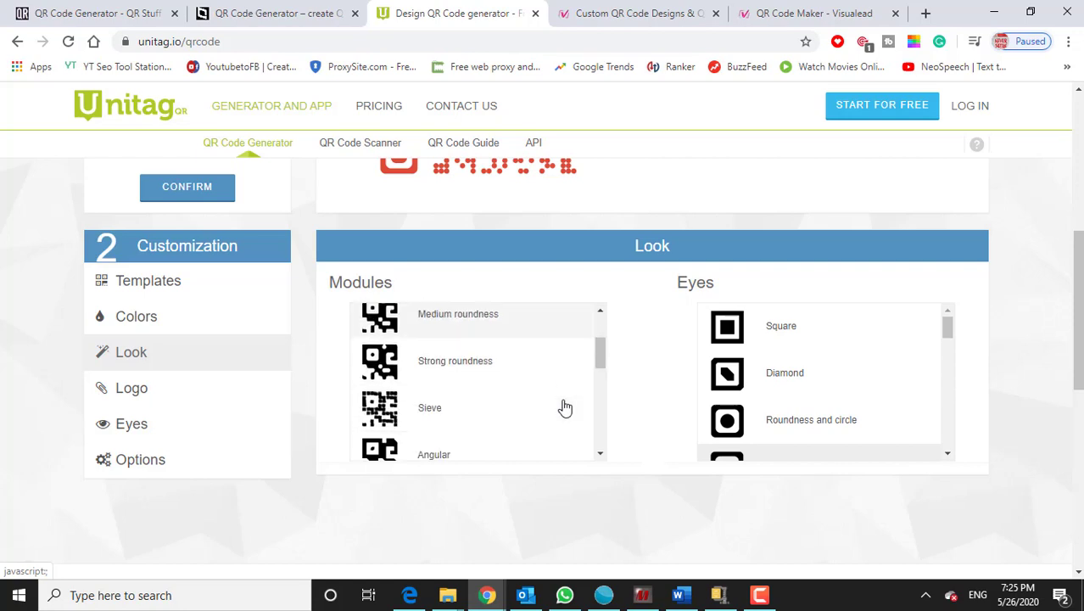
pyautogui.scroll(1, 733, 403)
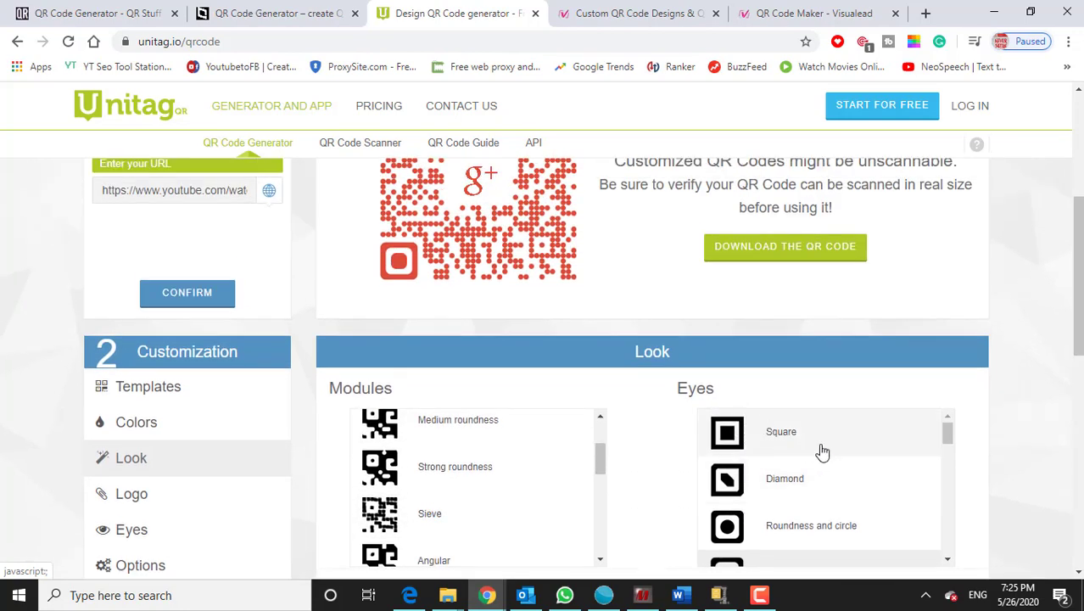
pyautogui.scroll(-2, 892, 453)
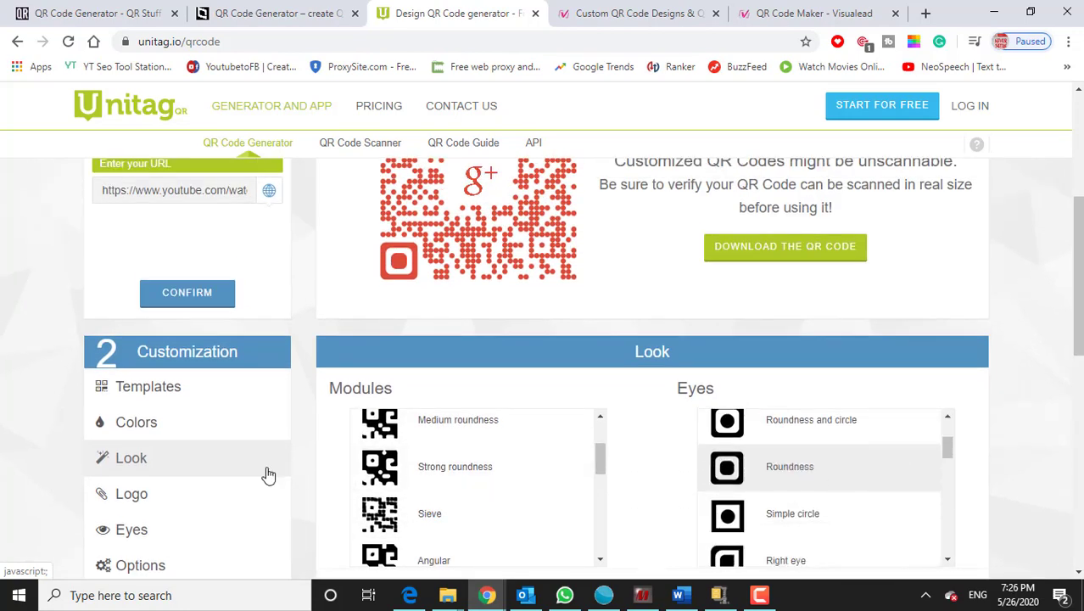
# - Upload SET NEW.png as the centre logo, replacing the Google+ logo
pyautogui.click(141, 506)
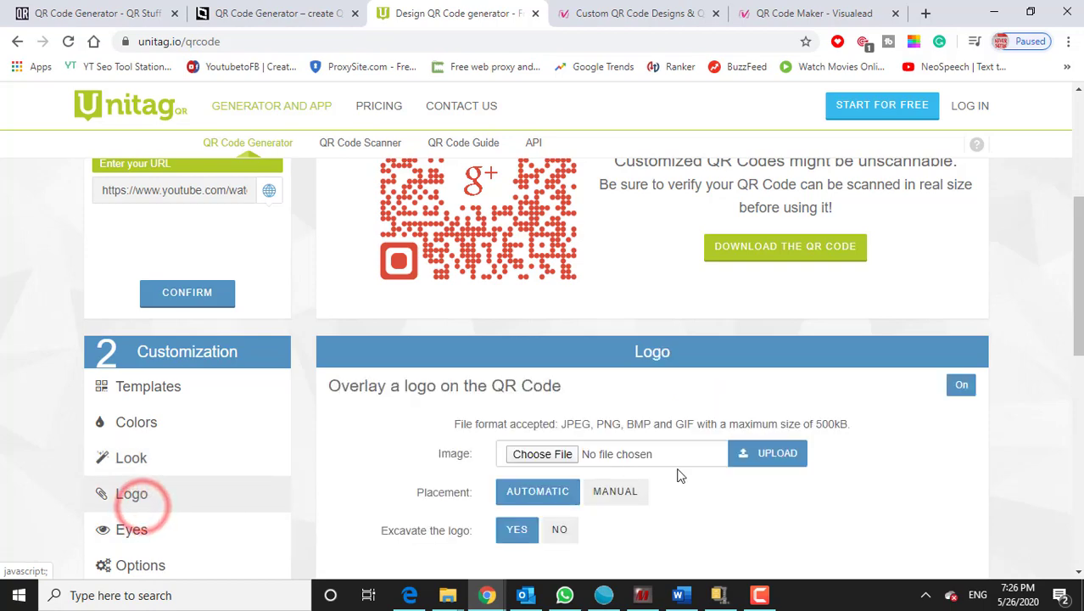
pyautogui.click(548, 456)
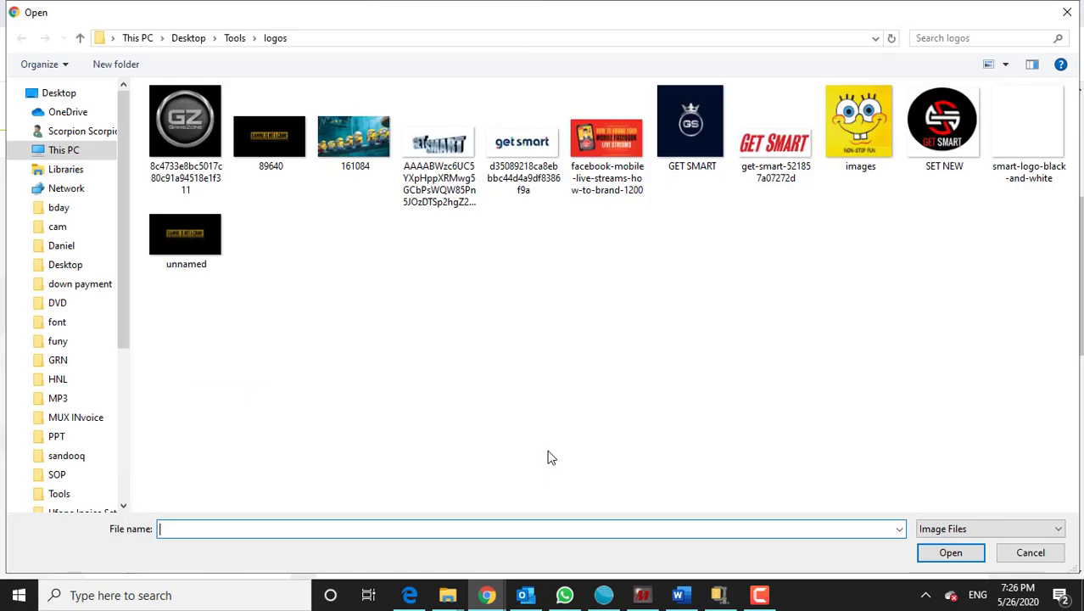
pyautogui.doubleClick(929, 123)
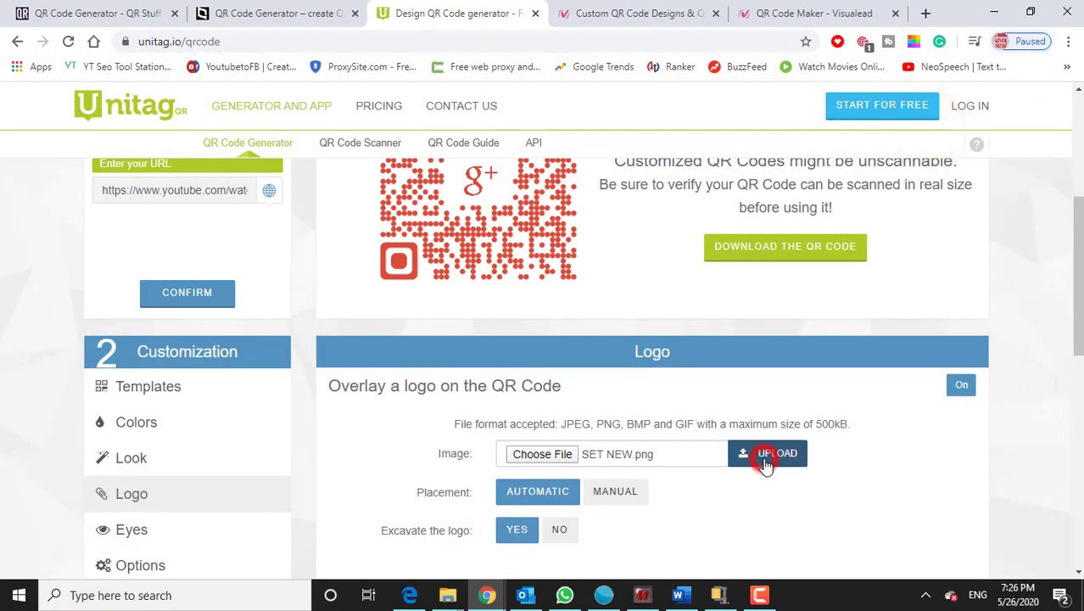
pyautogui.click(764, 460)
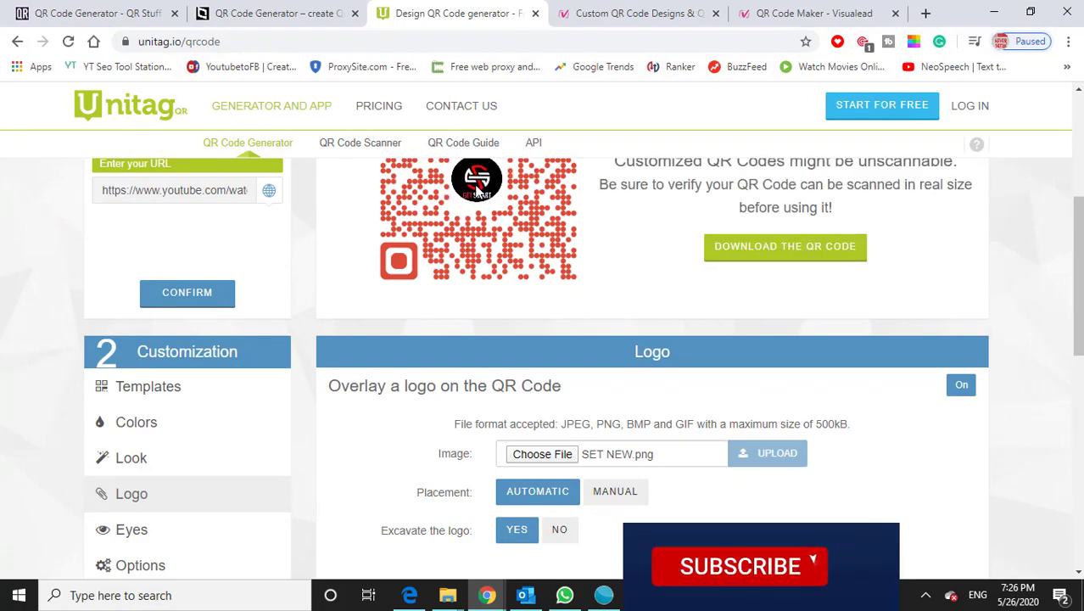
pyautogui.scroll(3, 479, 193)
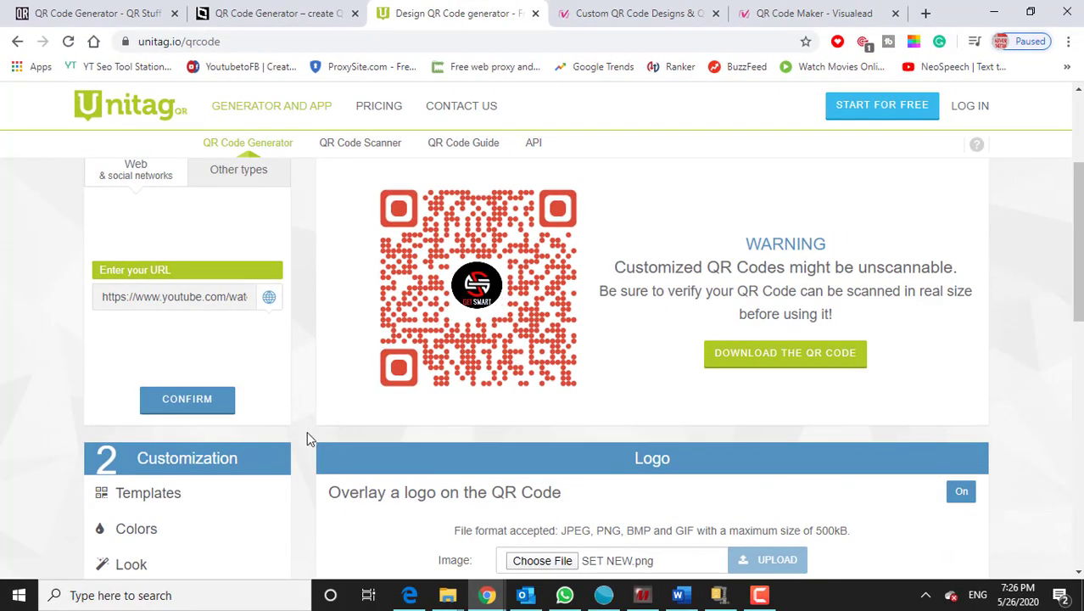
# - Download the red logo code, passing the Support Unitag popup, as a Unitag_QRCode zip
pyautogui.scroll(-3, 308, 439)
pyautogui.click(167, 465)
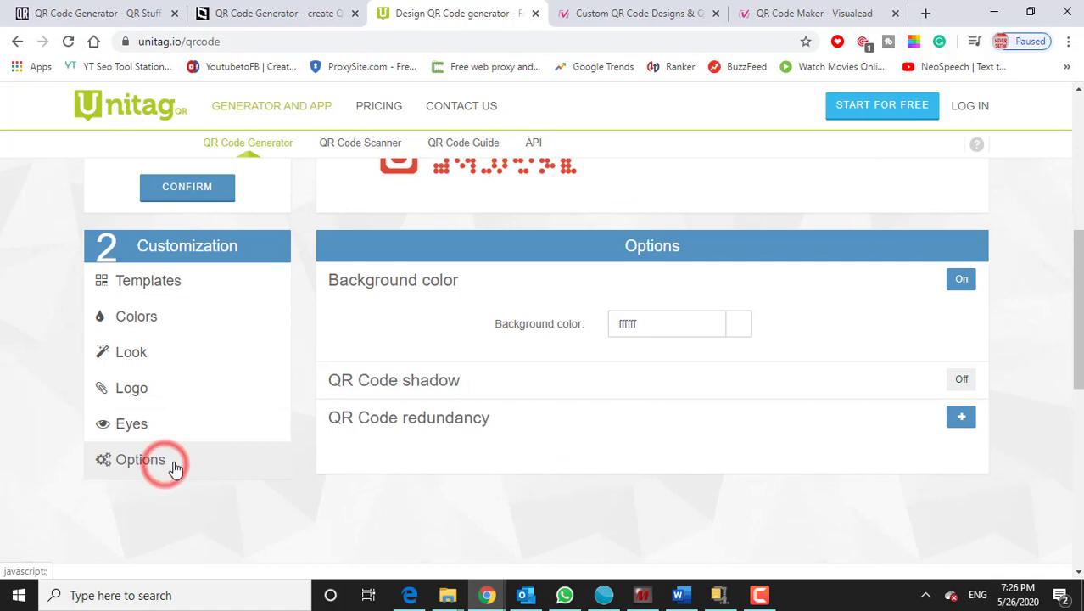
pyautogui.scroll(3, 551, 301)
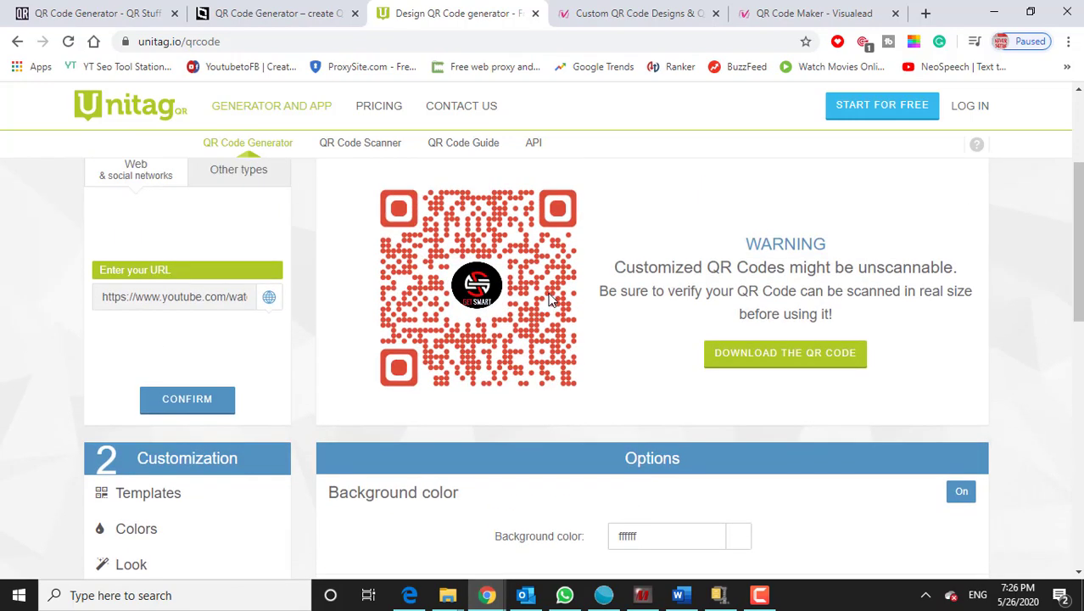
pyautogui.click(783, 352)
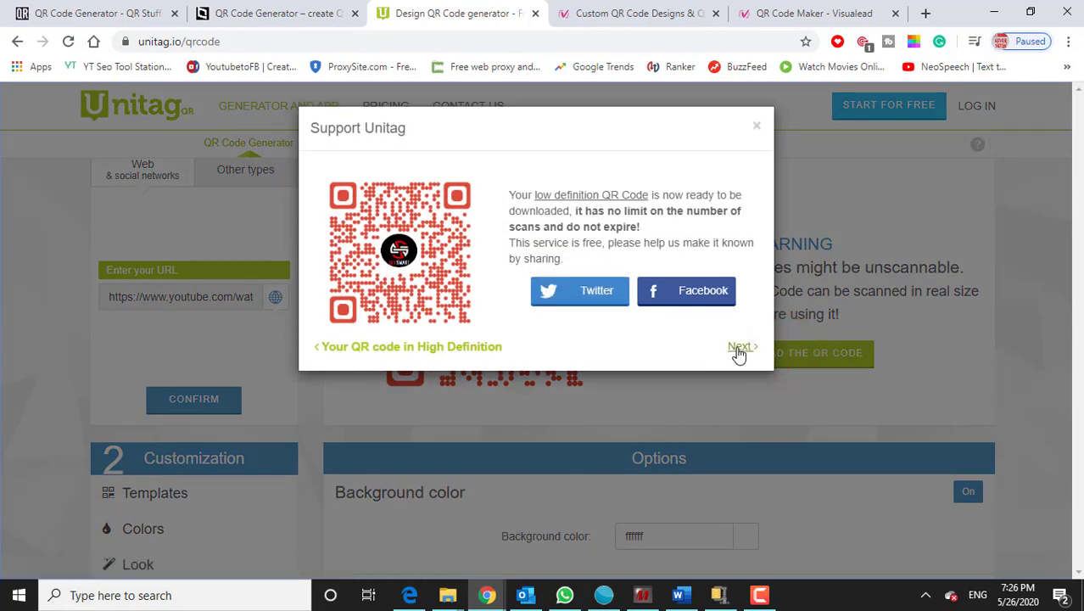
pyautogui.click(738, 350)
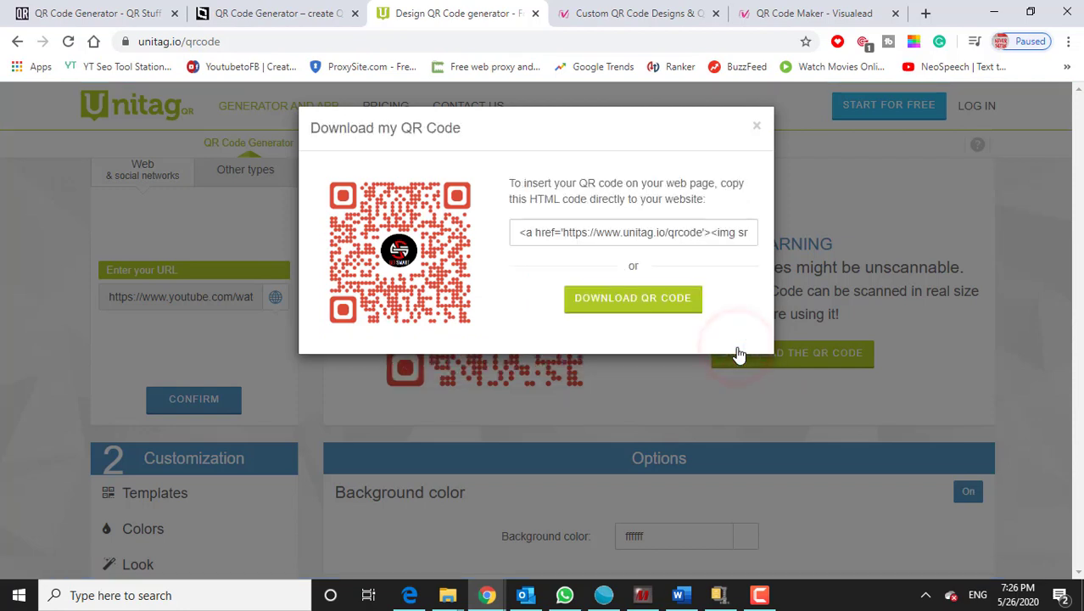
pyautogui.click(654, 311)
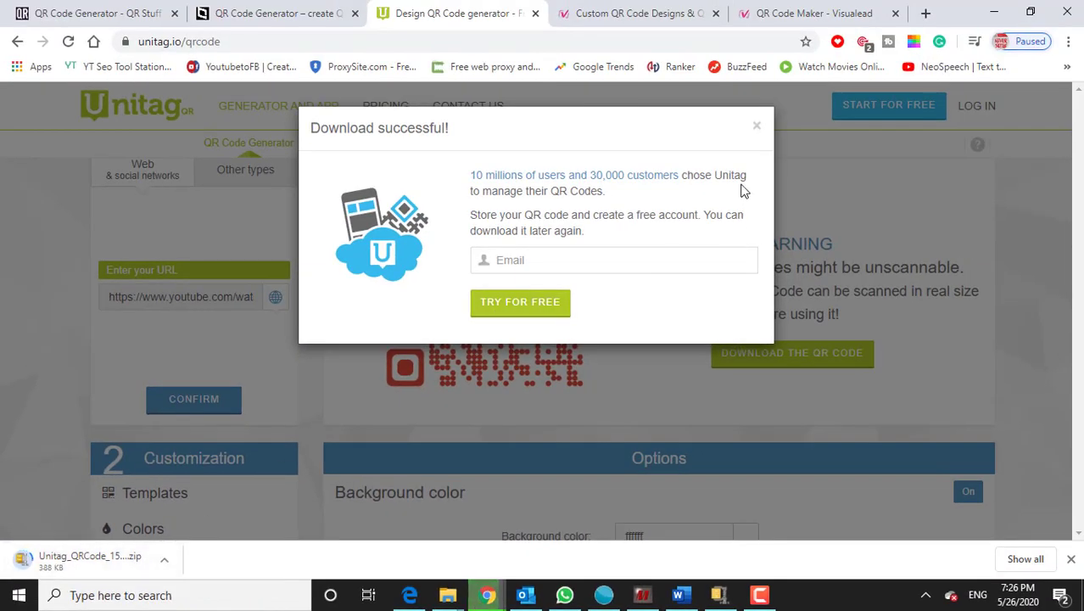
# - Close the download confirmation and look through the Colors, Look, Logo and Templates panels
pyautogui.click(755, 134)
pyautogui.scroll(-4, 381, 409)
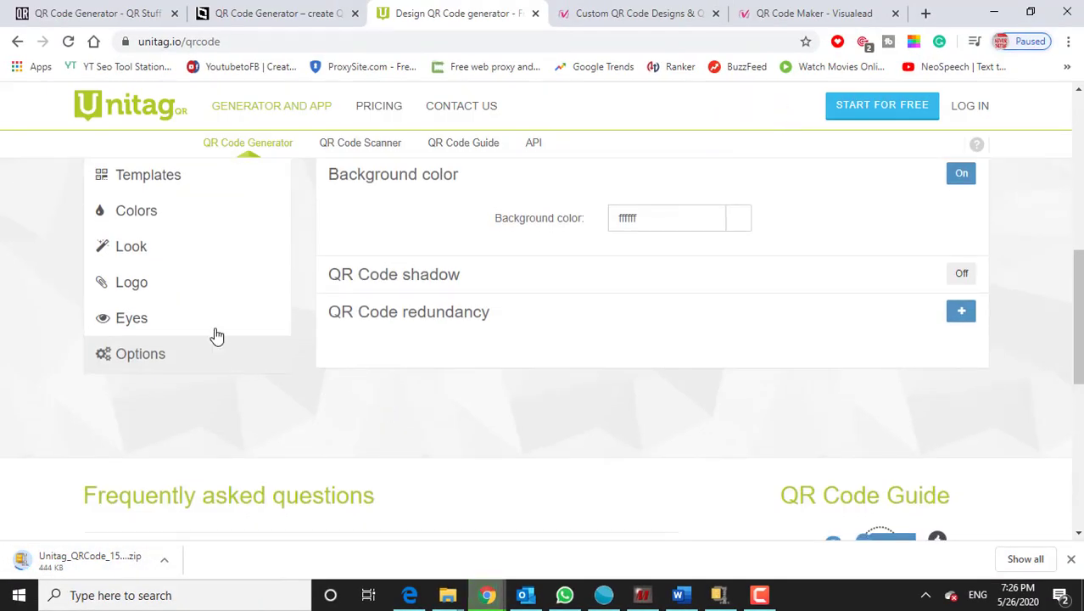
pyautogui.scroll(1, 213, 334)
pyautogui.click(153, 320)
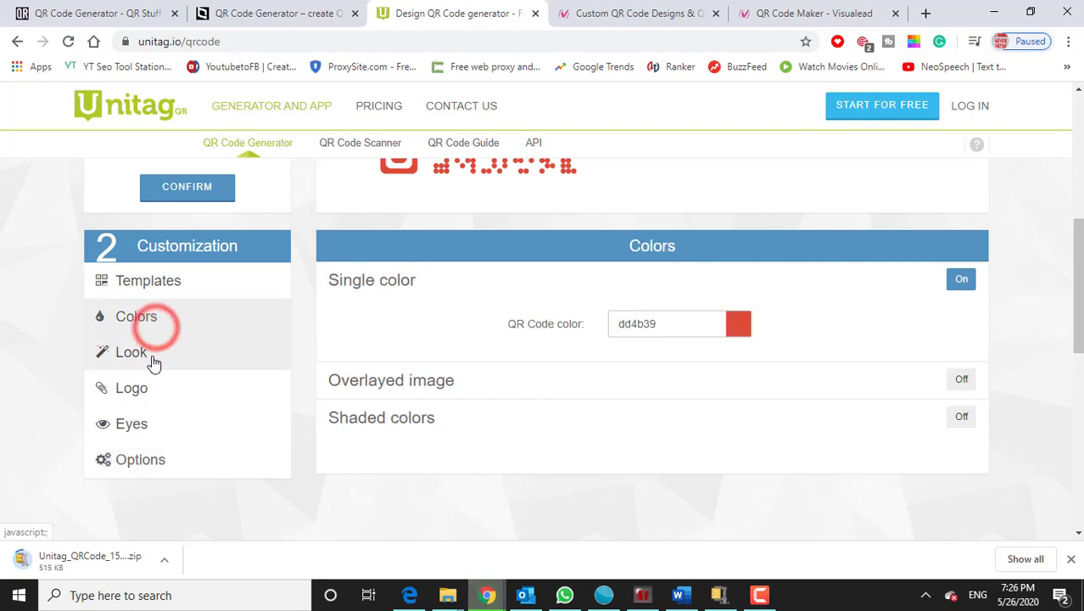
pyautogui.click(151, 355)
pyautogui.click(151, 386)
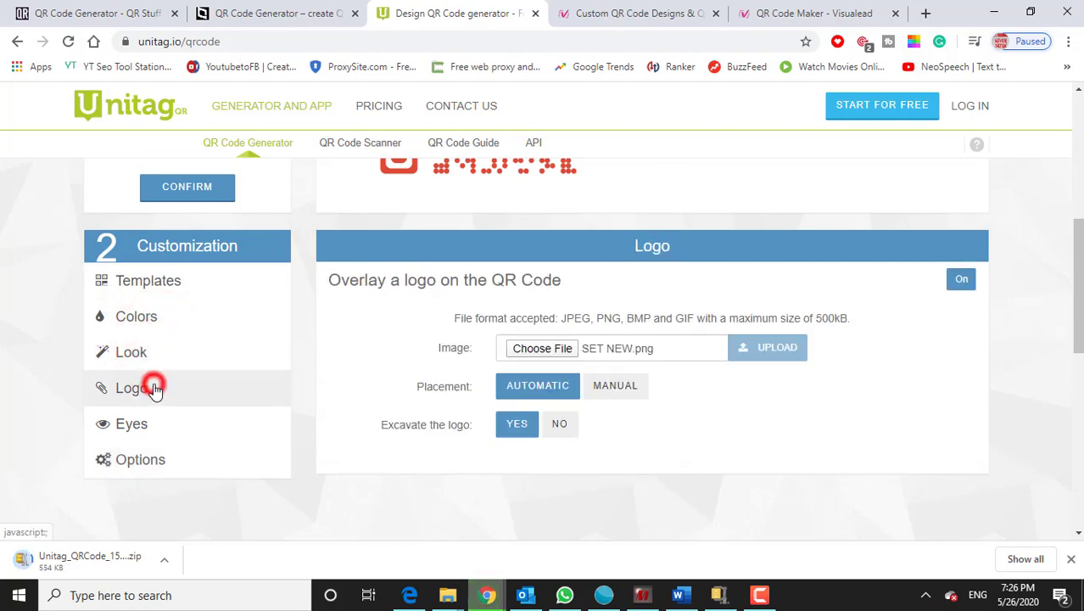
pyautogui.click(182, 284)
pyautogui.scroll(-2, 227, 346)
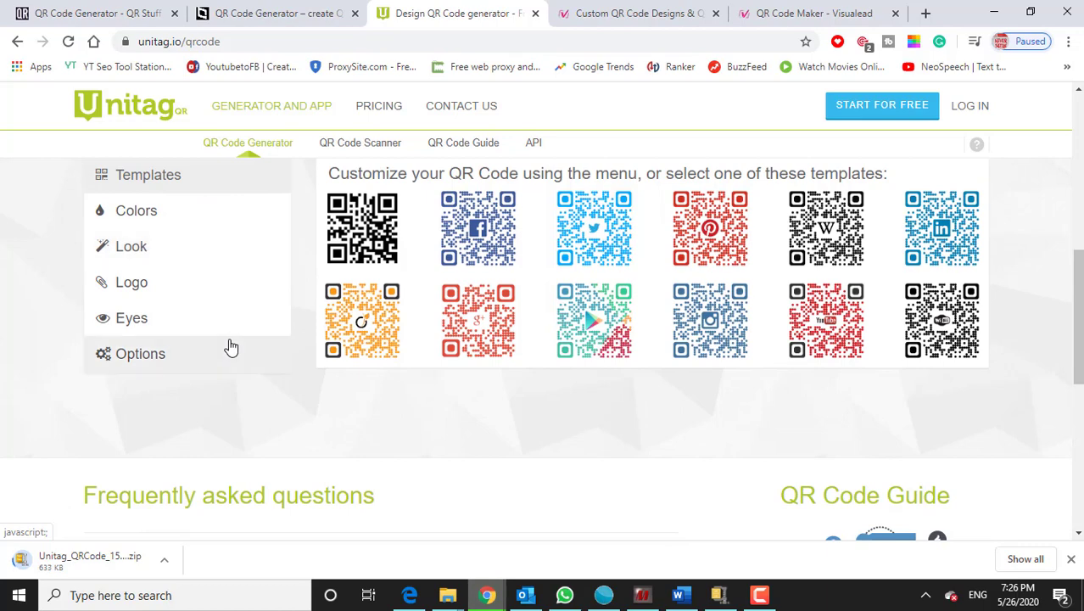
pyautogui.scroll(4, 236, 342)
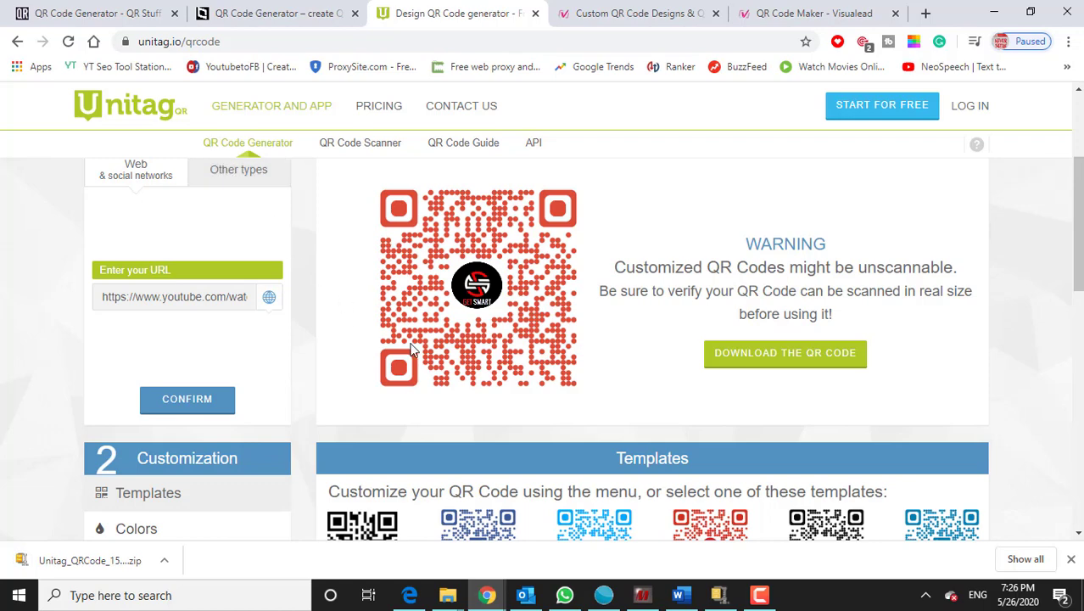
# - Browse the Custom QR Code Designs gallery, then switch to Visualead's pricing tab
pyautogui.click(594, 13)
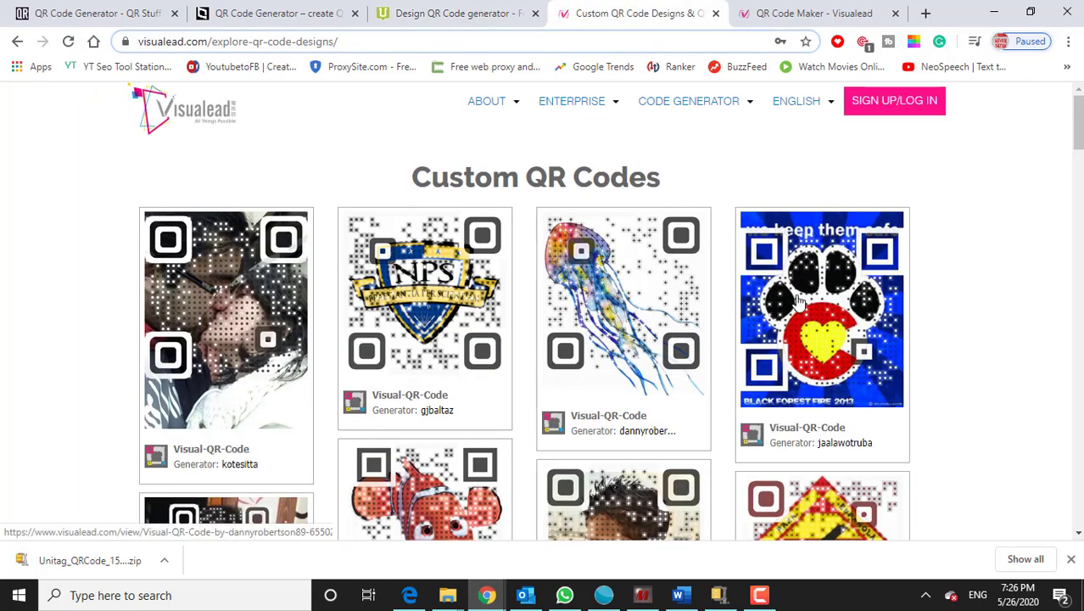
pyautogui.scroll(-4, 797, 302)
pyautogui.scroll(-3, 899, 305)
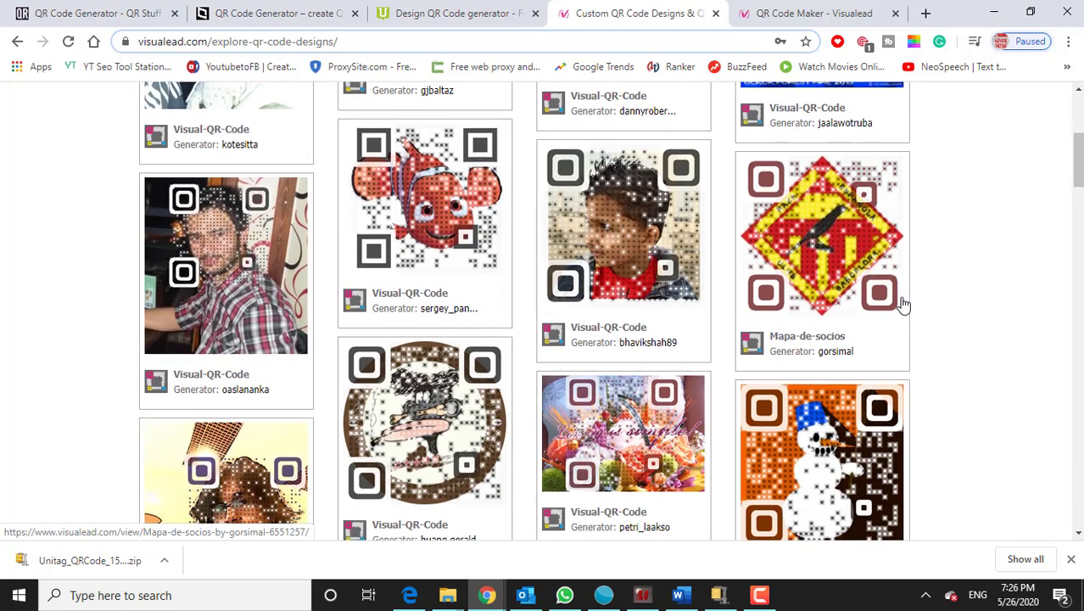
pyautogui.scroll(8, 903, 305)
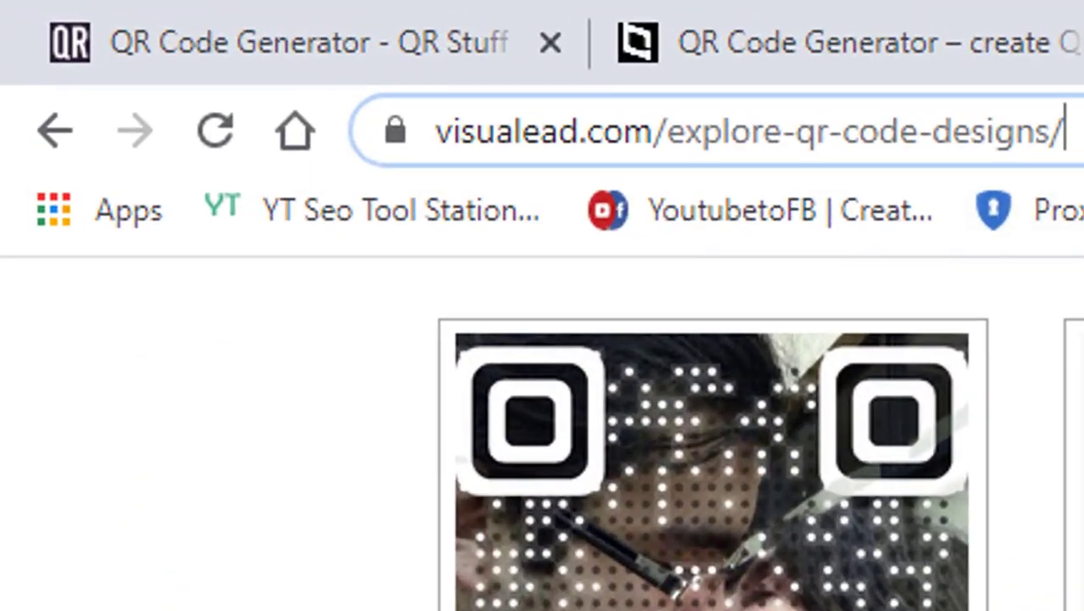
pyautogui.click(338, 41)
pyautogui.moveTo(252, 42); pyautogui.dragTo(197, 50)
pyautogui.moveTo(619, 160); pyautogui.dragTo(871, 279)
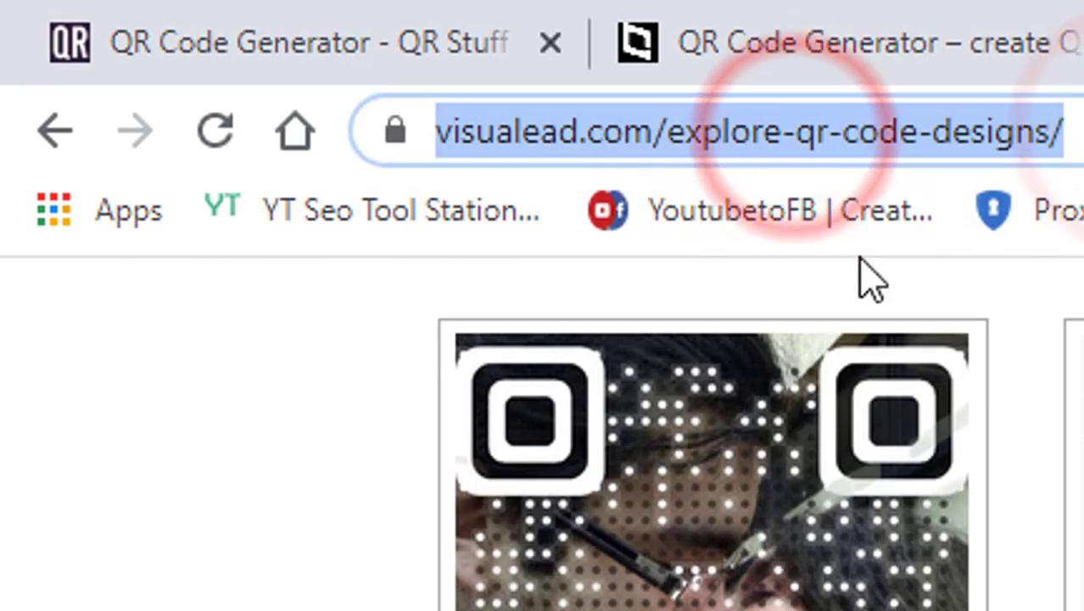
pyautogui.scroll(-4, 542, 424)
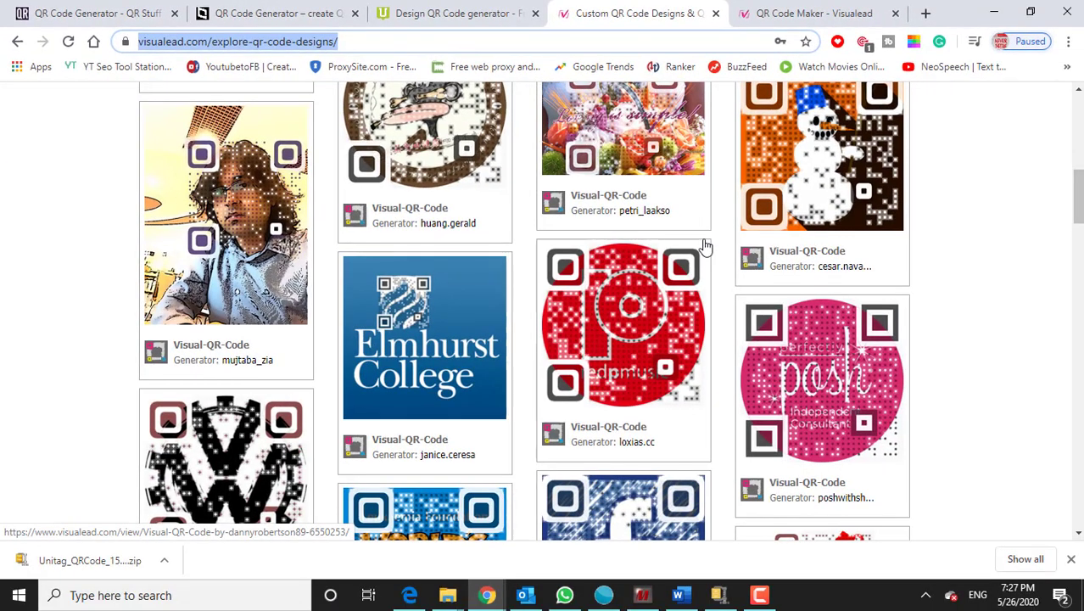
pyautogui.scroll(-3, 704, 246)
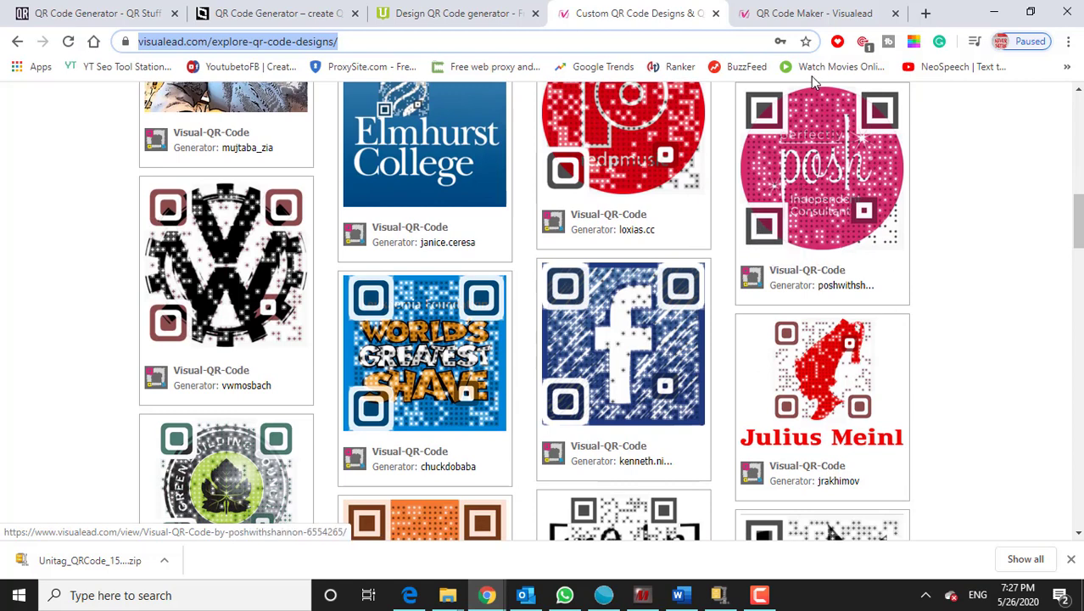
pyautogui.click(770, 10)
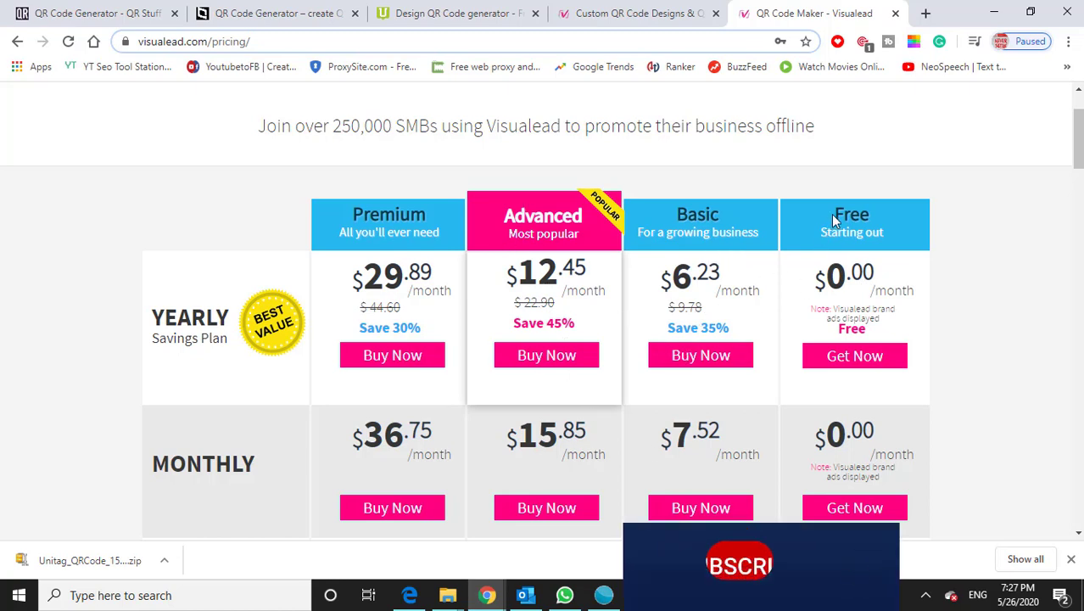
# - Highlight the Free plan's yearly and monthly prices and QR code count, then compare the paid plans' features
pyautogui.moveTo(834, 213); pyautogui.dragTo(874, 424)
pyautogui.click(938, 333)
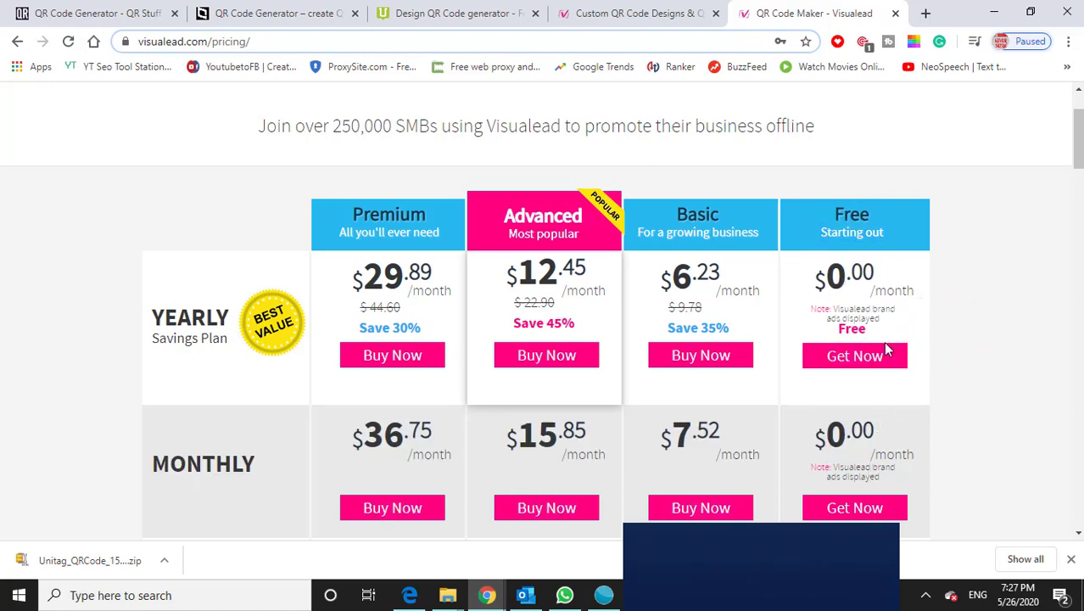
pyautogui.scroll(-1, 885, 343)
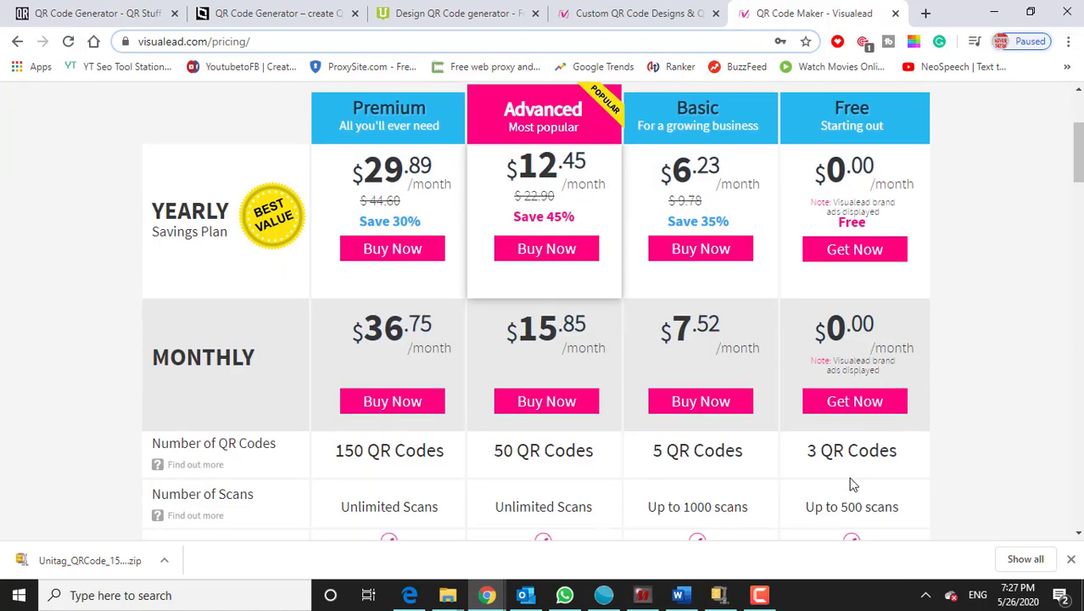
pyautogui.moveTo(810, 458); pyautogui.dragTo(946, 441)
pyautogui.click(945, 436)
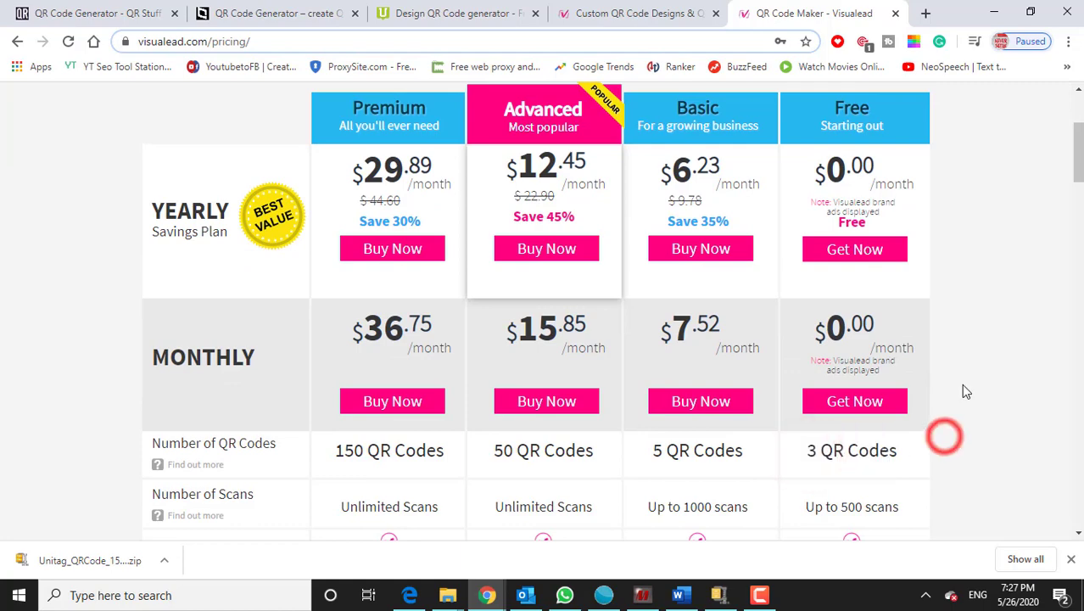
pyautogui.scroll(-1, 957, 388)
pyautogui.scroll(-4, 957, 387)
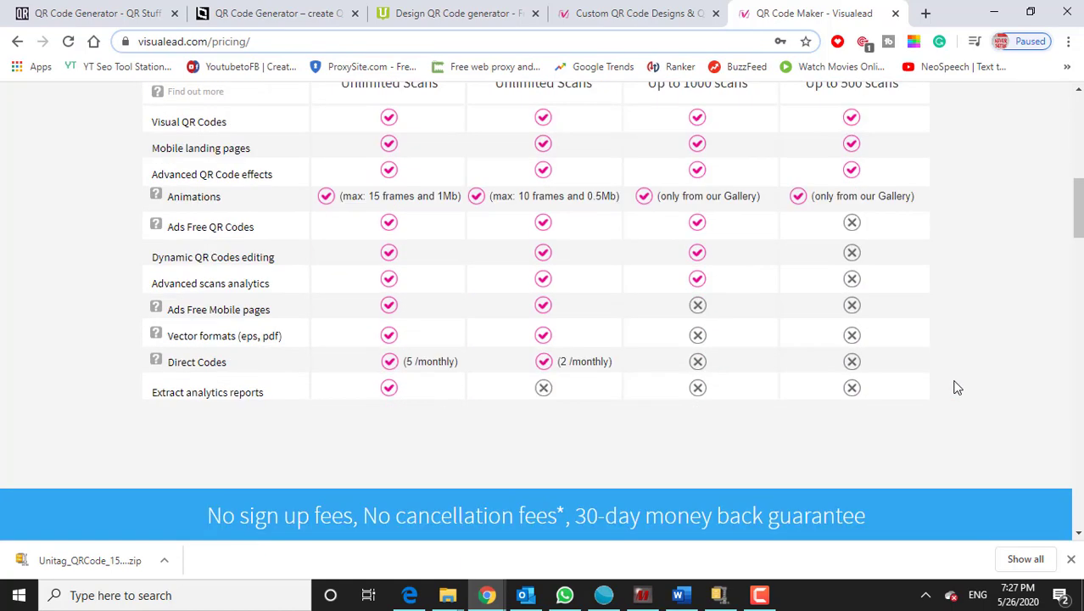
pyautogui.scroll(5, 956, 388)
pyautogui.scroll(1, 957, 388)
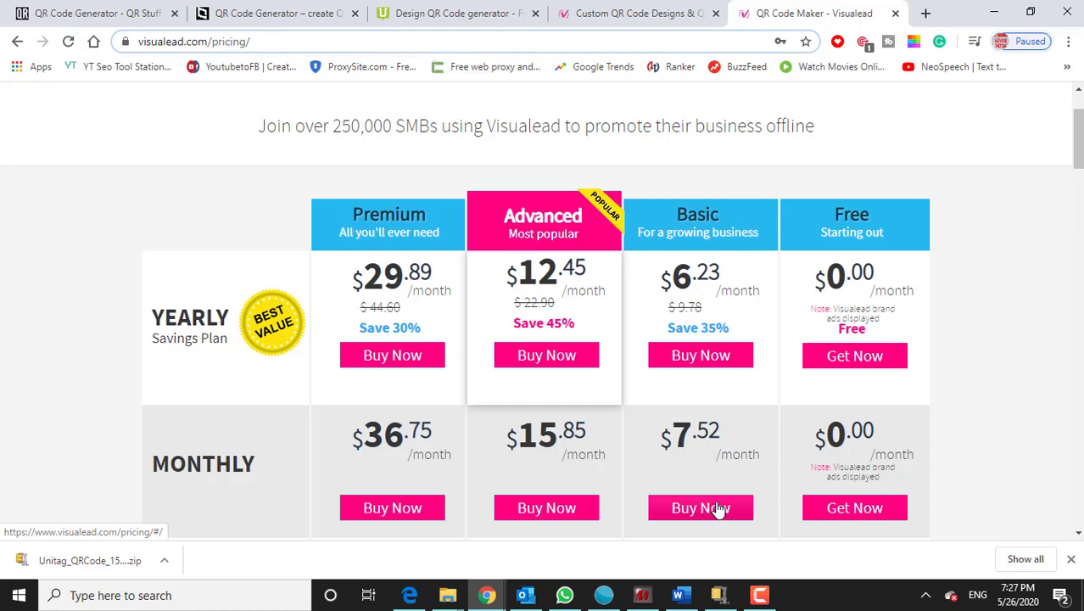
# - Go back to the Custom QR Code Designs gallery and browse through it
pyautogui.click(230, 40)
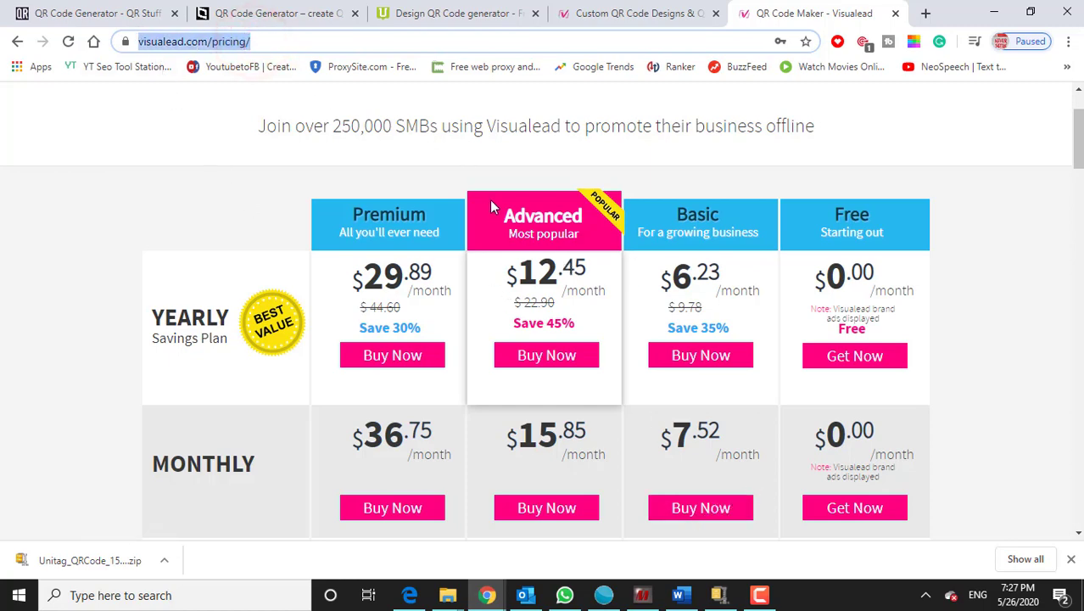
pyautogui.click(642, 11)
pyautogui.scroll(-5, 634, 238)
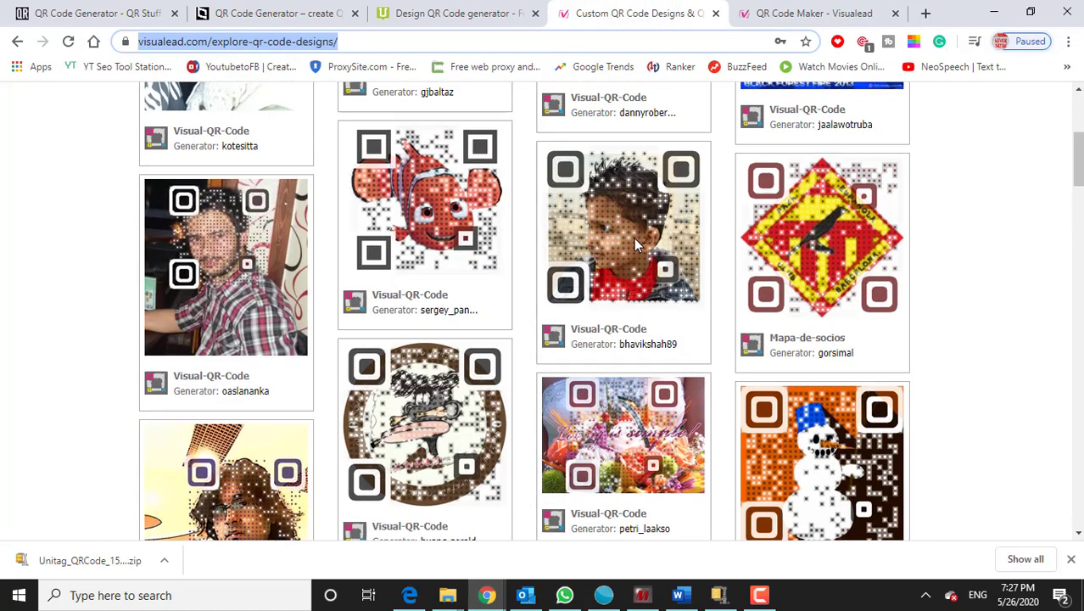
pyautogui.scroll(3, 636, 244)
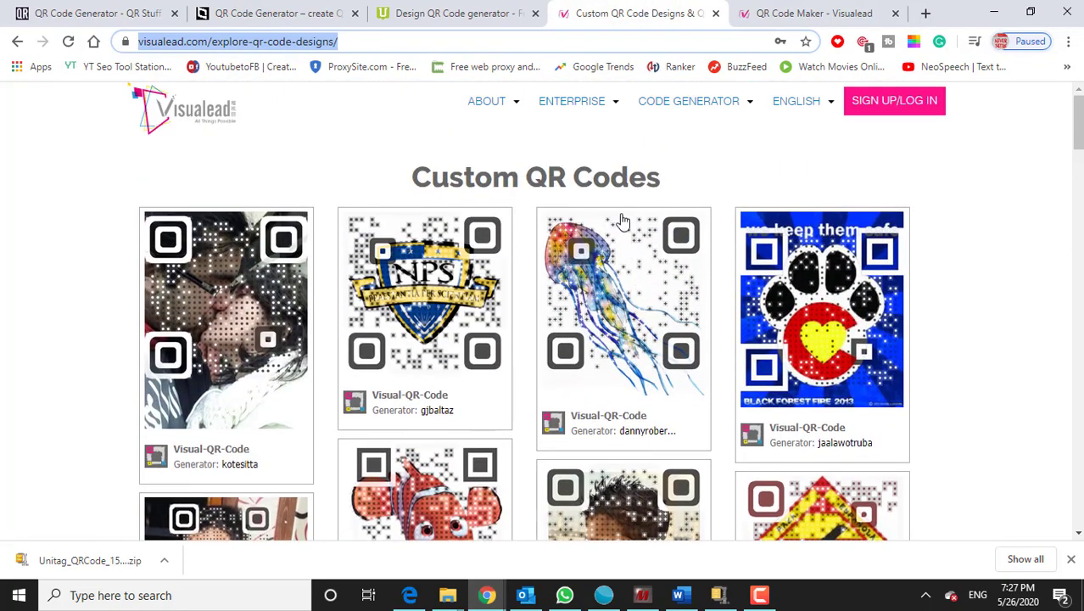
pyautogui.scroll(-3, 608, 219)
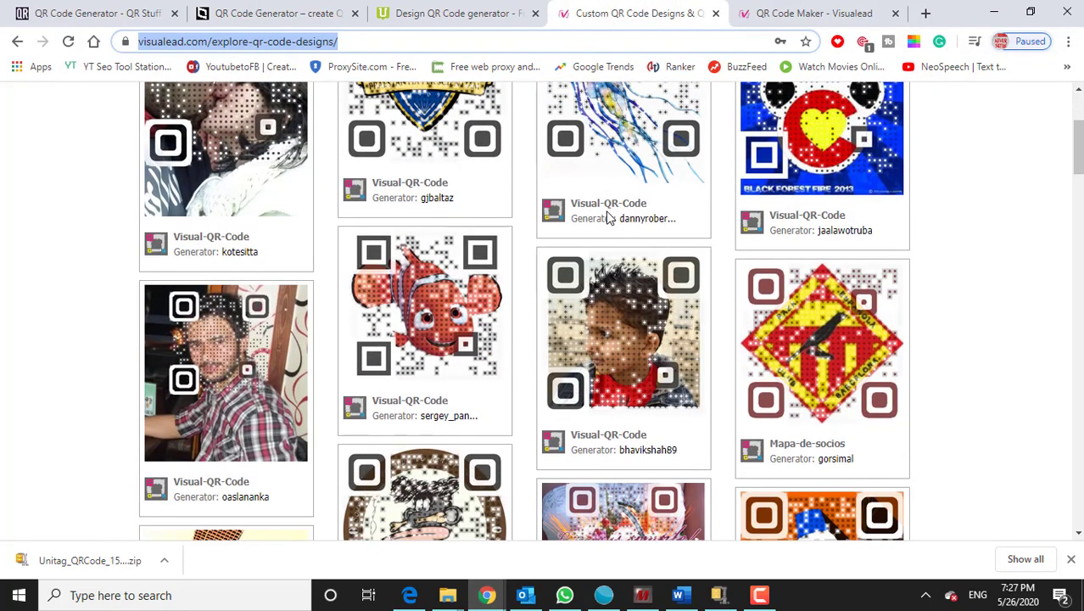
pyautogui.scroll(3, 608, 219)
# - Switch to the Word document 'How to make a QR CODE' showing the four sample codes
pyautogui.click(681, 594)
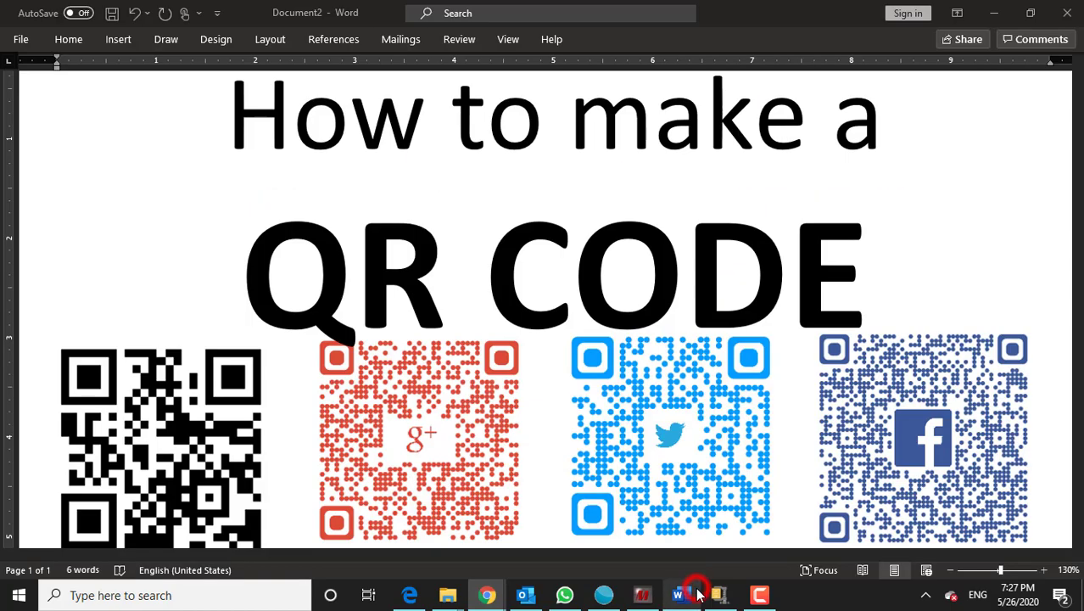